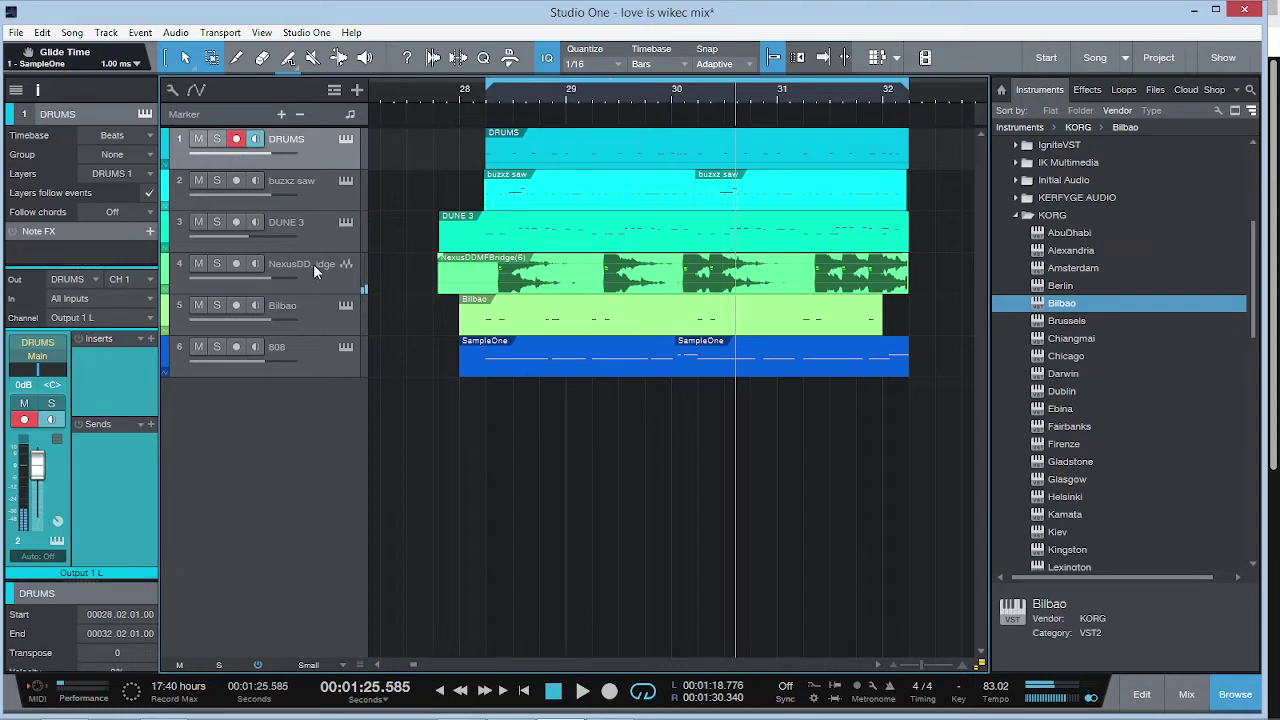
Step: Solo the DRUMS track, mute all five other tracks, and play the song from bar 28
click(302, 155)
click(316, 278)
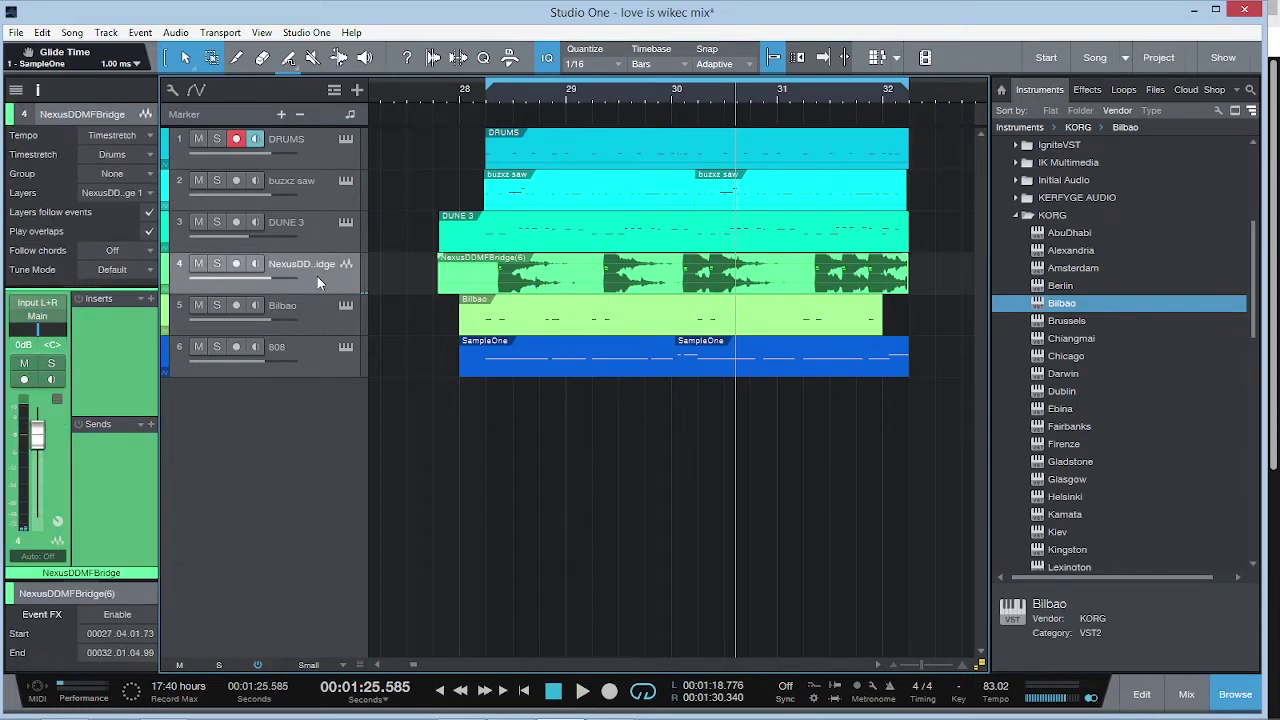
click(198, 346)
click(217, 138)
click(463, 92)
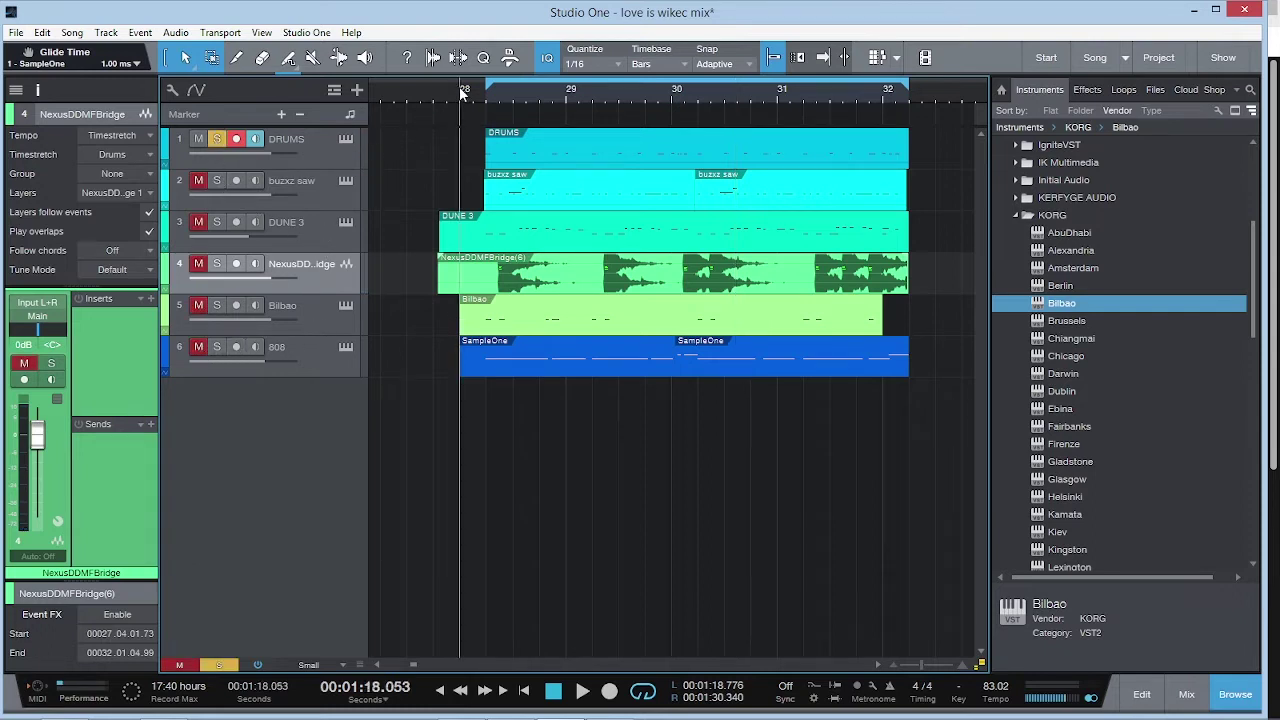
key(space)
Step: Unmute and solo the buzxz saw track alongside the drums, and rename it "hats"
click(201, 178)
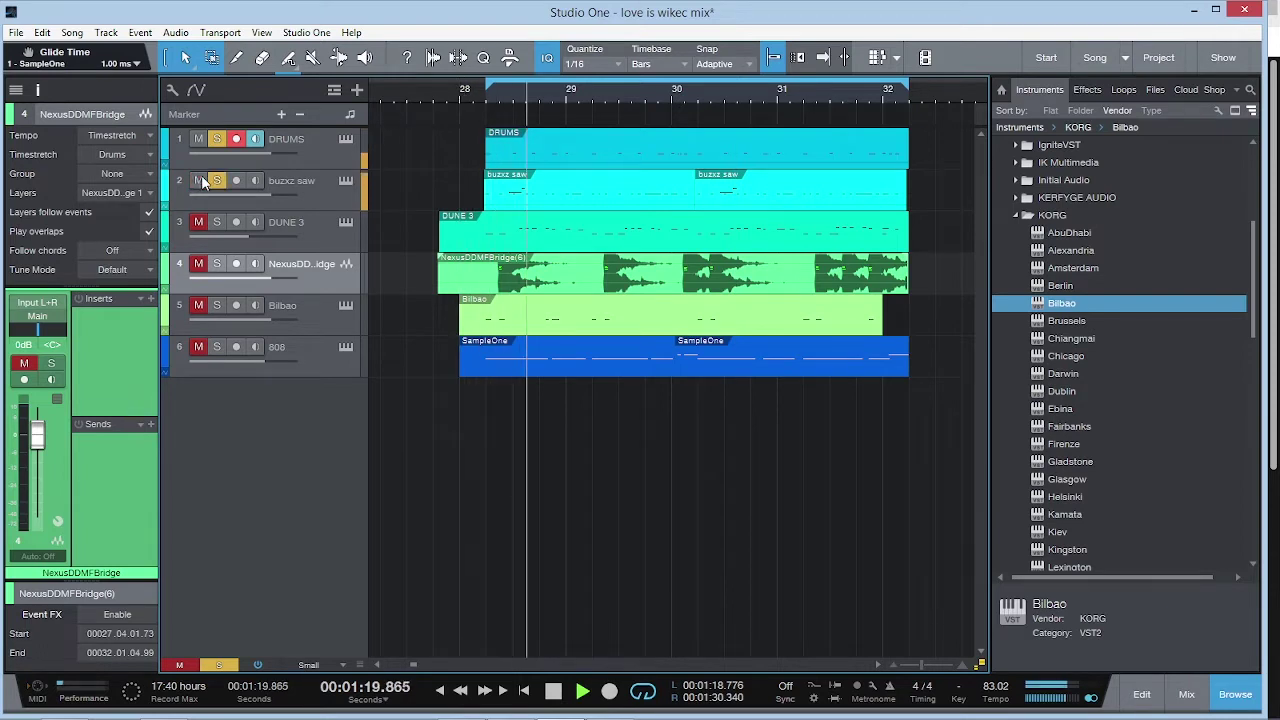
double_click(299, 179)
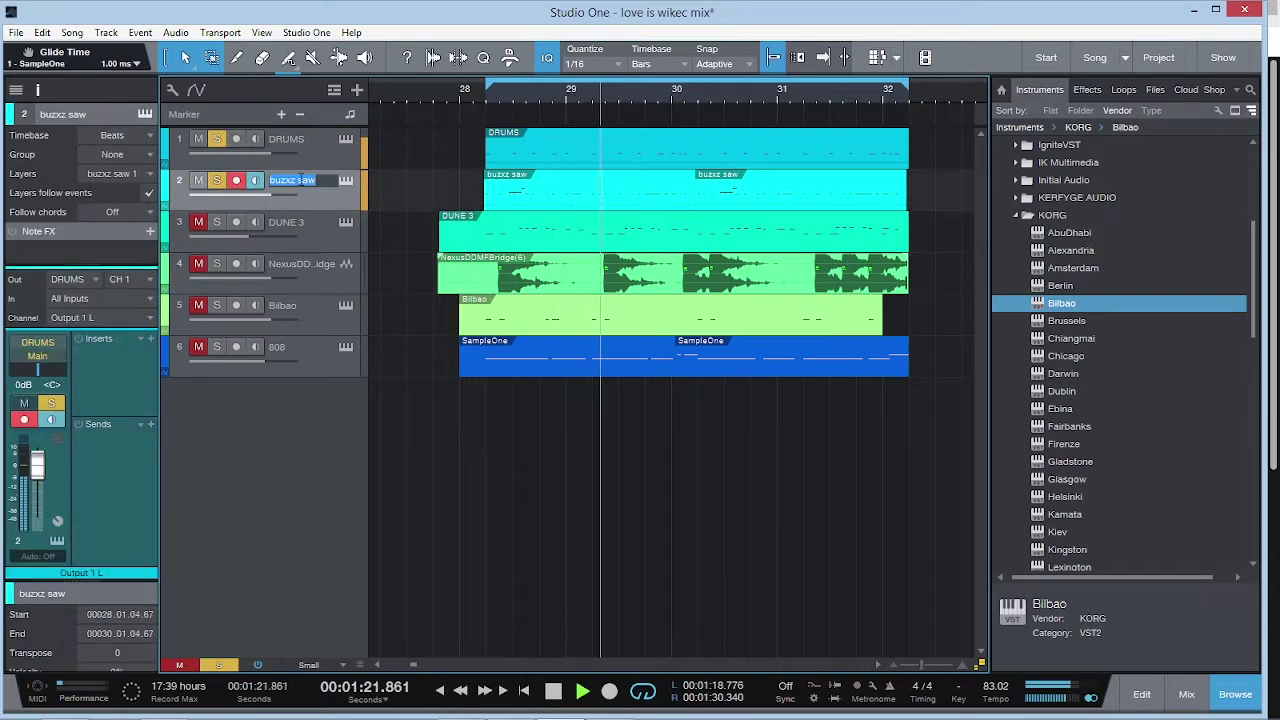
text(hats)
key(Return)
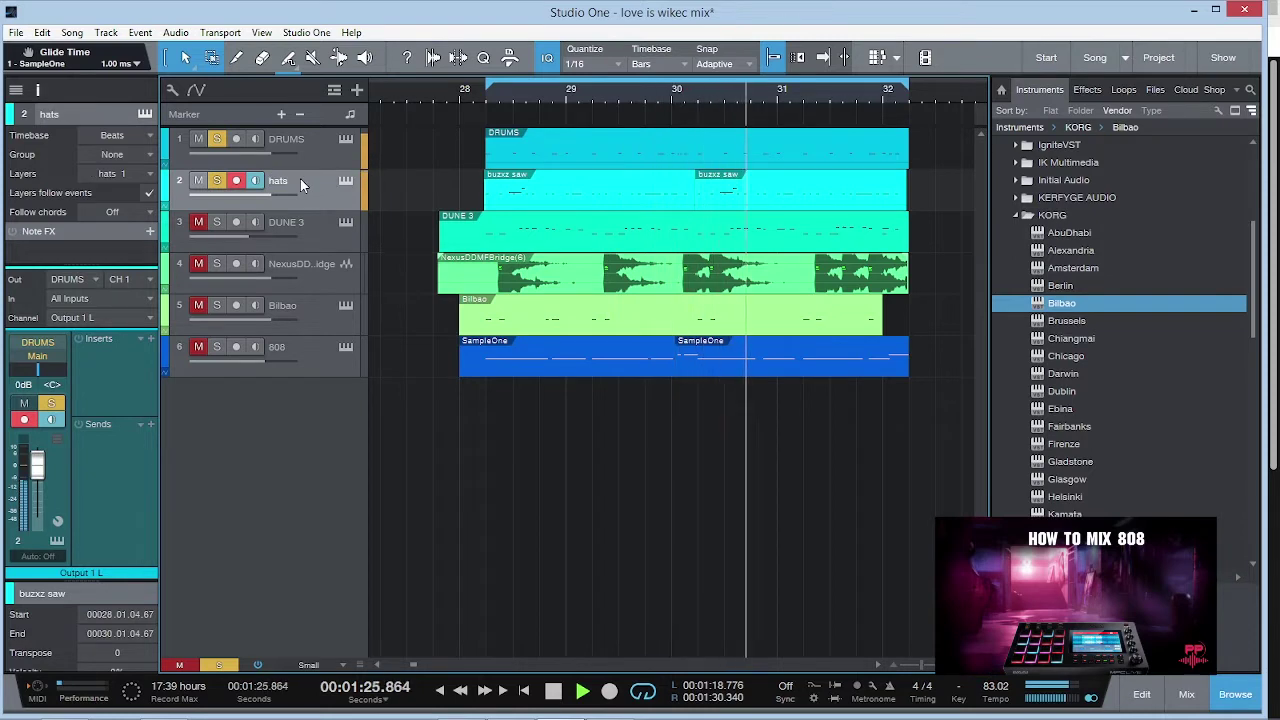
Step: Mute the DRUMS track and examine the hats pattern in the note editor from 28.2 onward
click(217, 139)
click(198, 139)
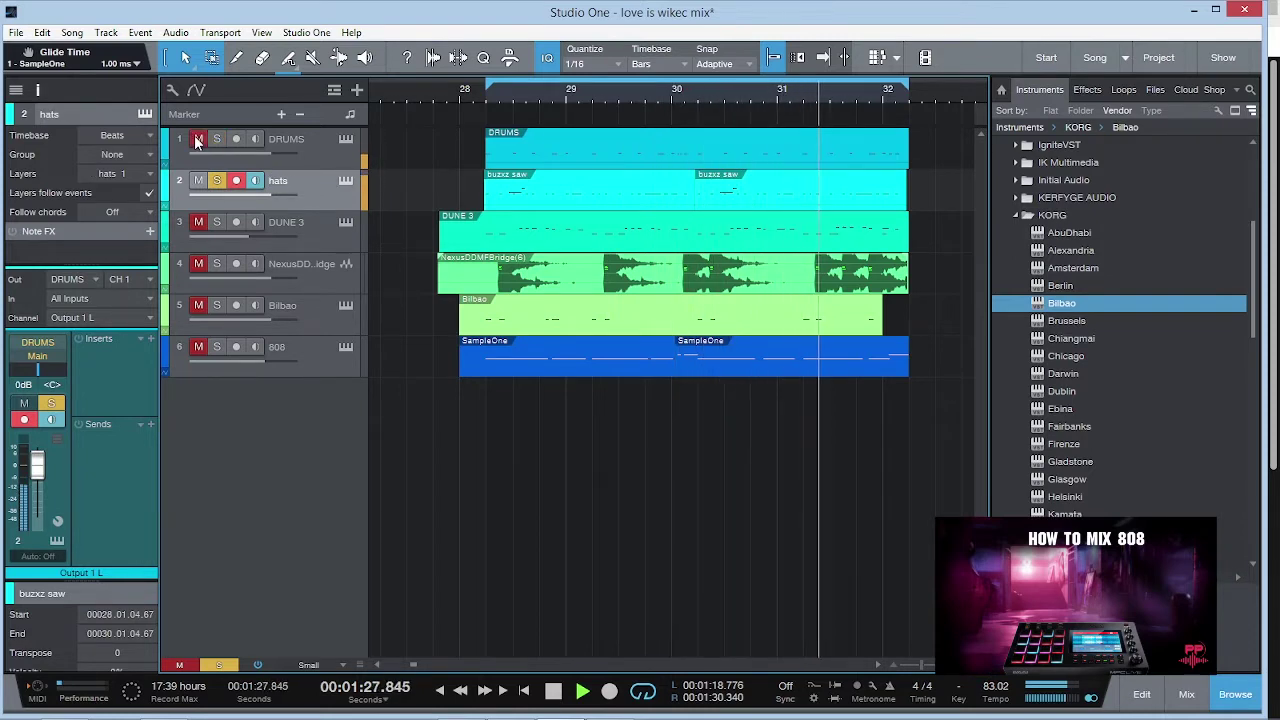
double_click(572, 204)
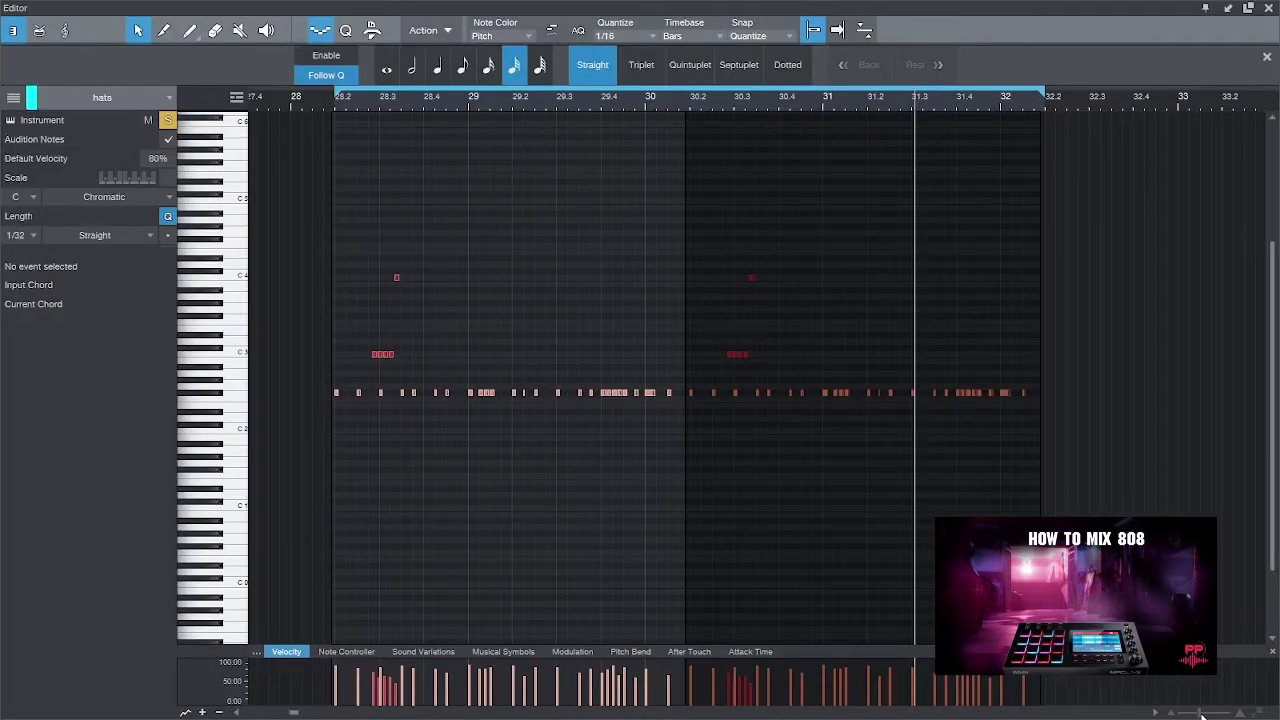
drag(1203, 716, 1210, 716)
scroll(244, 714, left, 10)
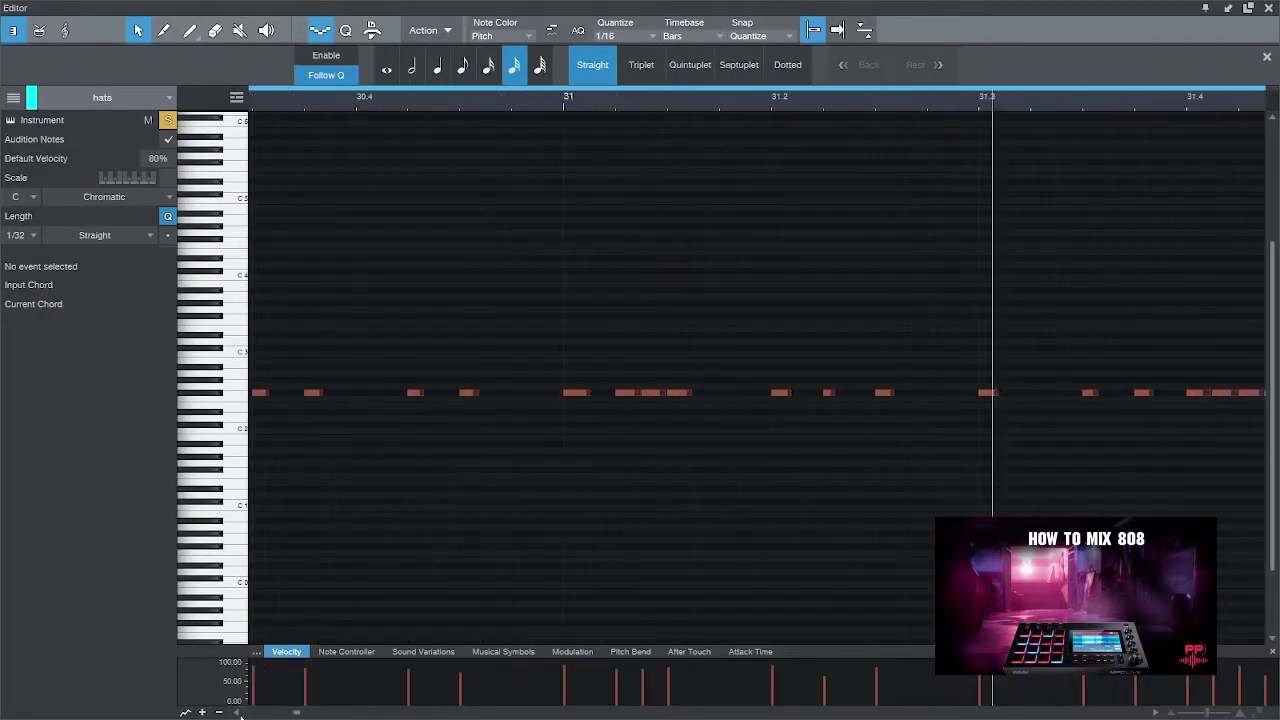
scroll(239, 715, left, 12)
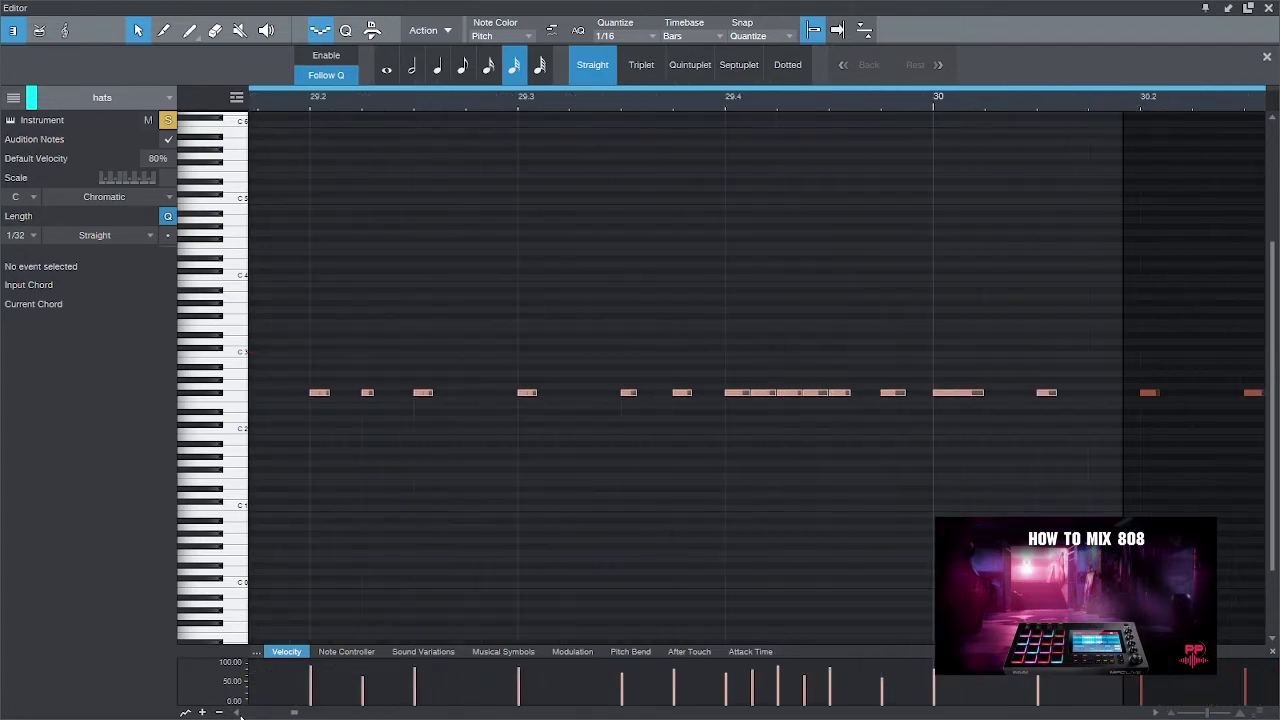
scroll(239, 715, left, 3)
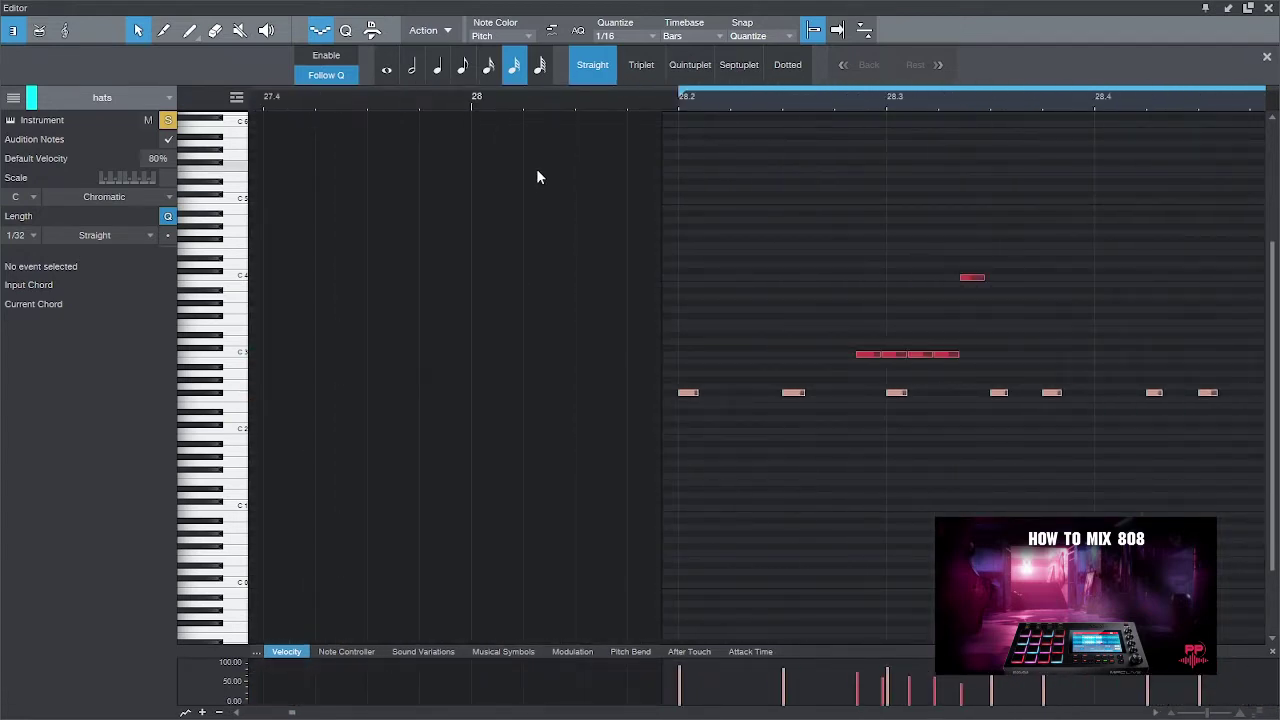
click(688, 100)
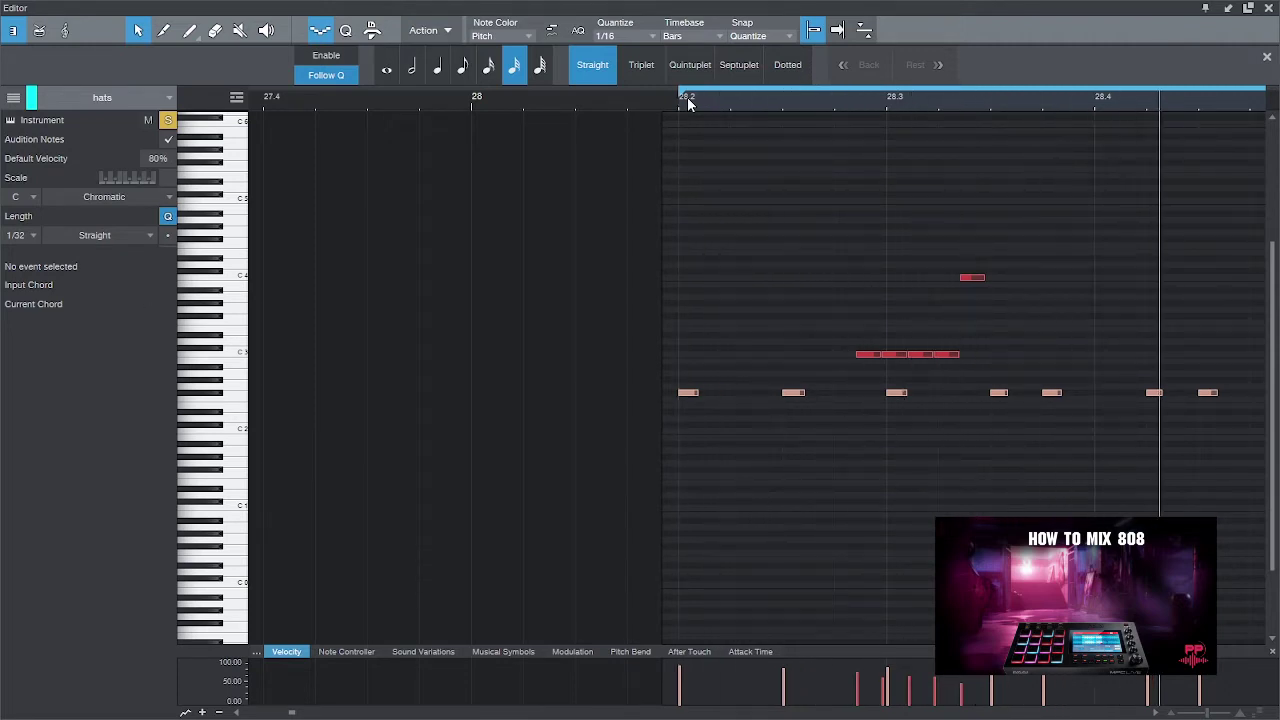
click(1267, 59)
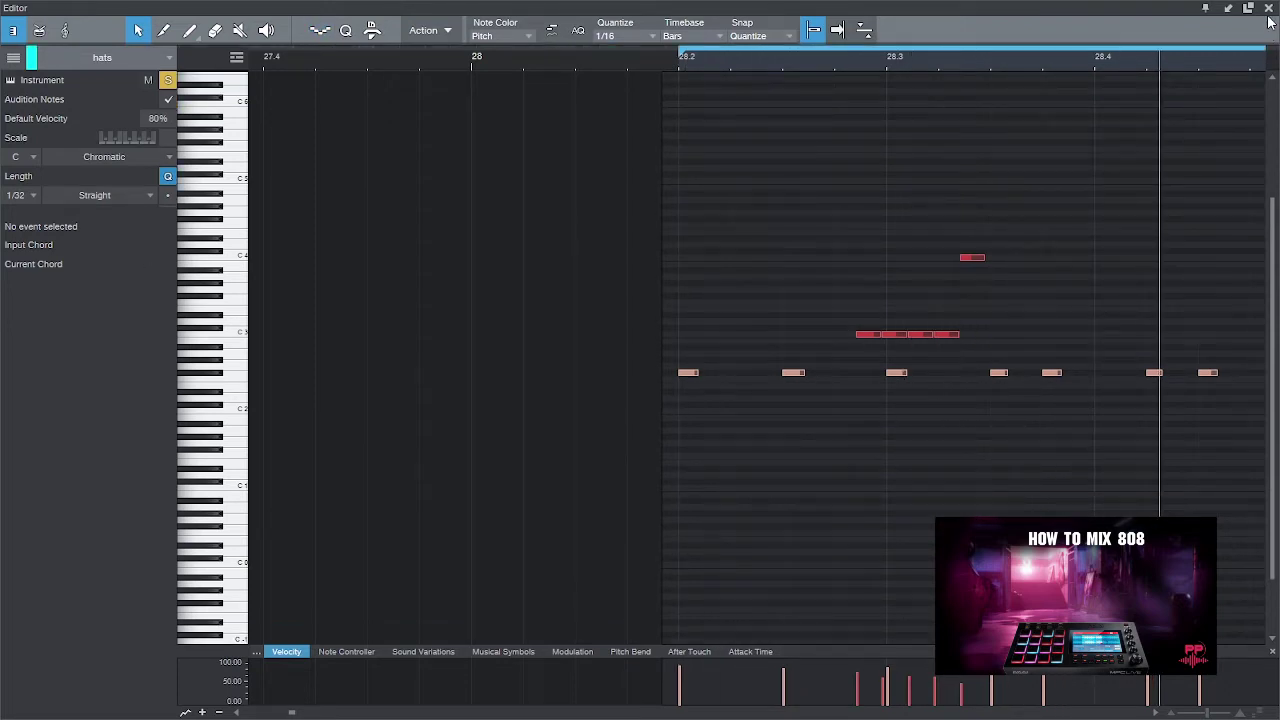
click(1268, 8)
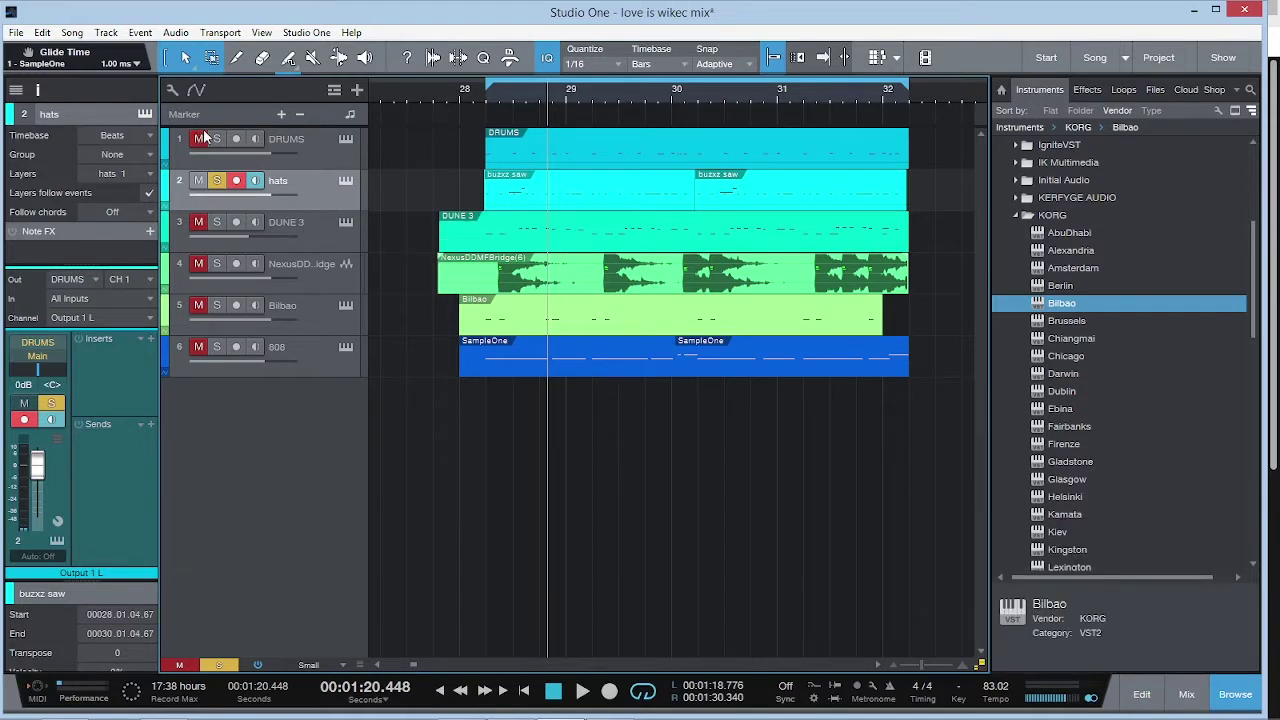
Step: Play the hats part and single out its higher C3 and C4 notes near 28.3 in the note editor
key(space)
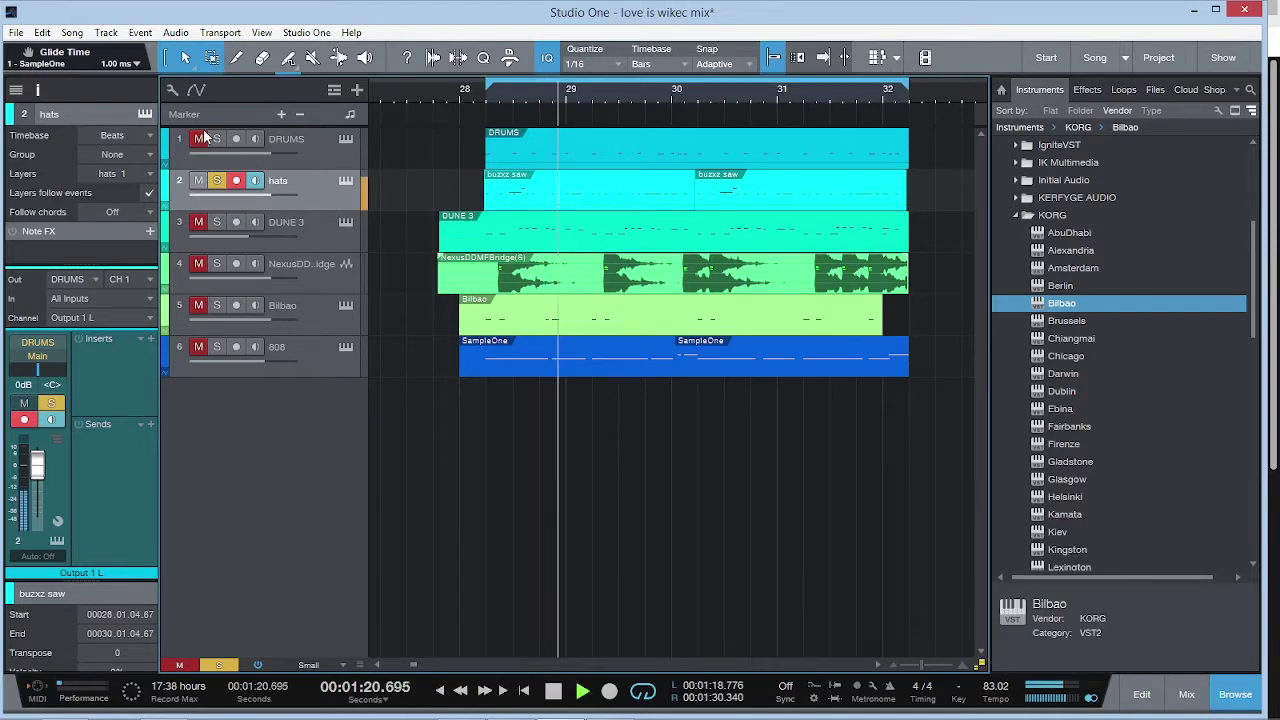
double_click(627, 200)
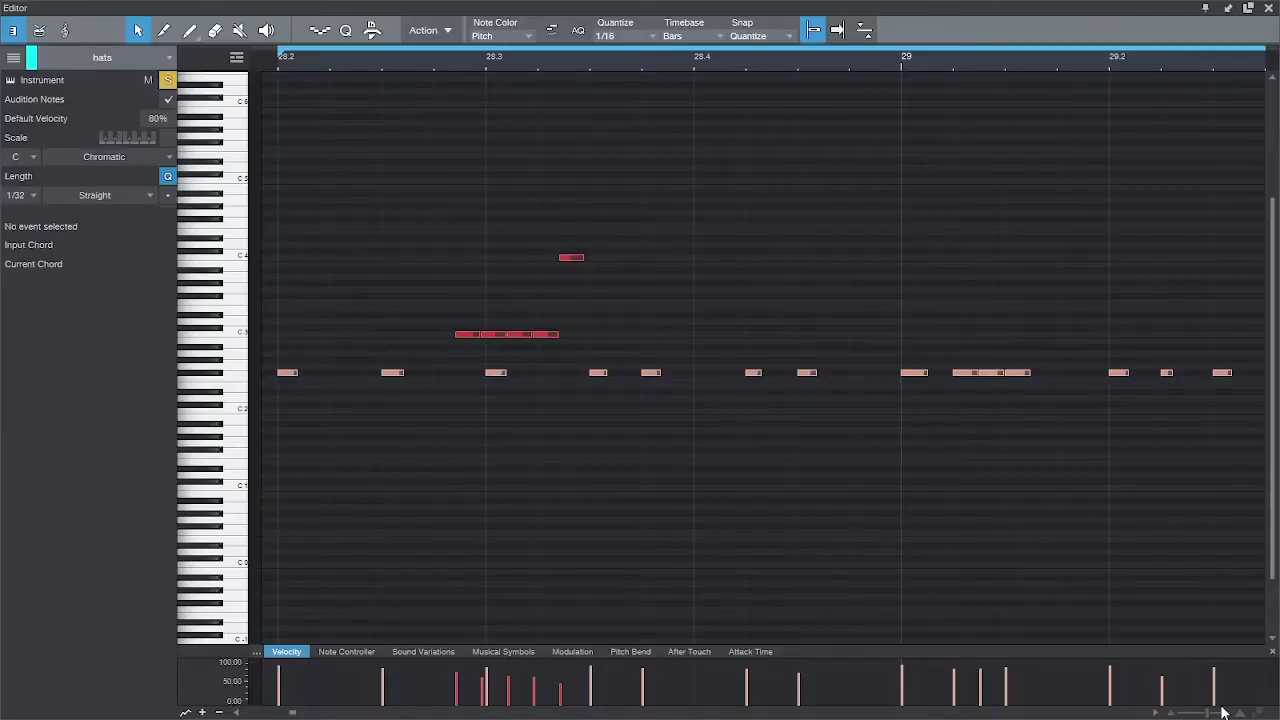
drag(1222, 712, 1207, 714)
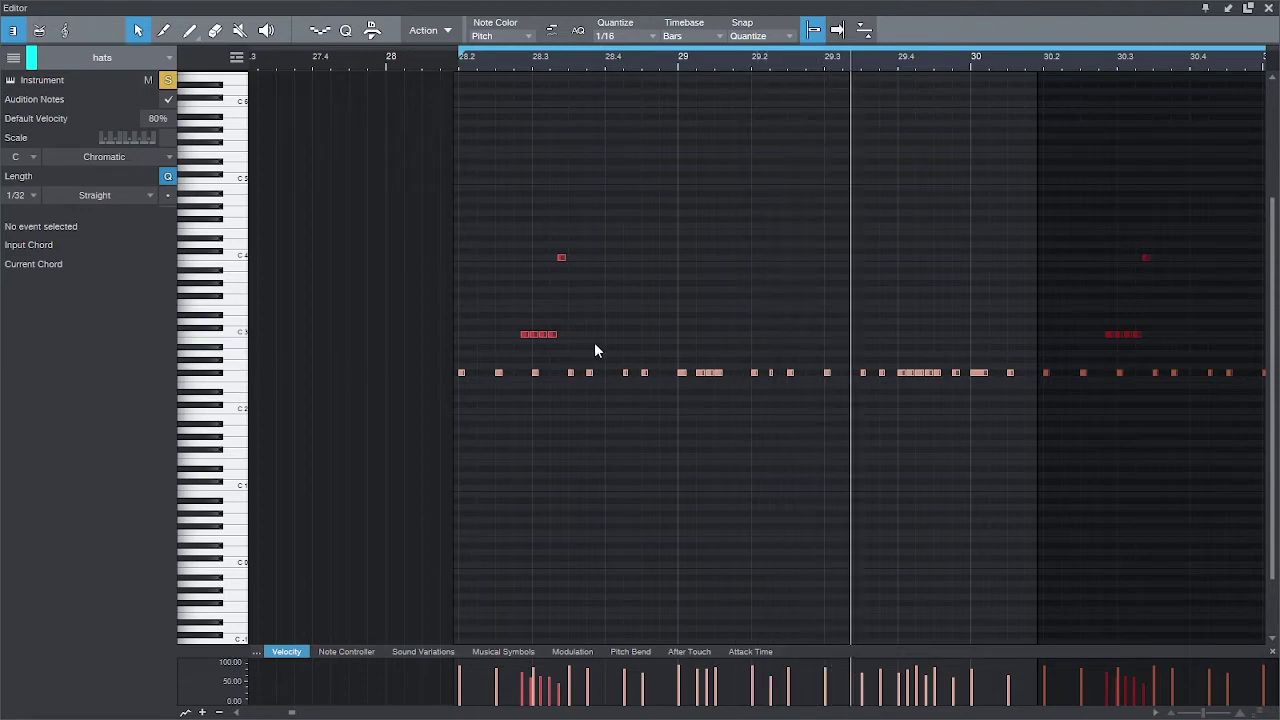
drag(605, 344, 510, 213)
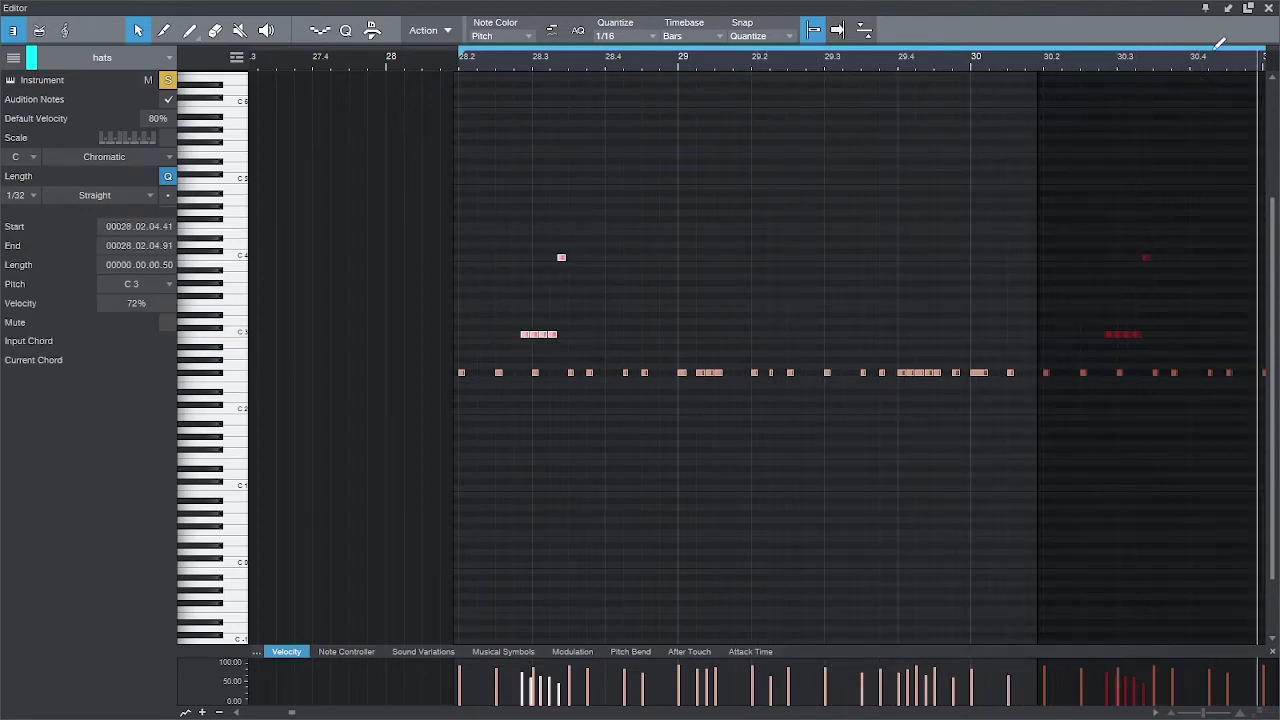
click(1266, 9)
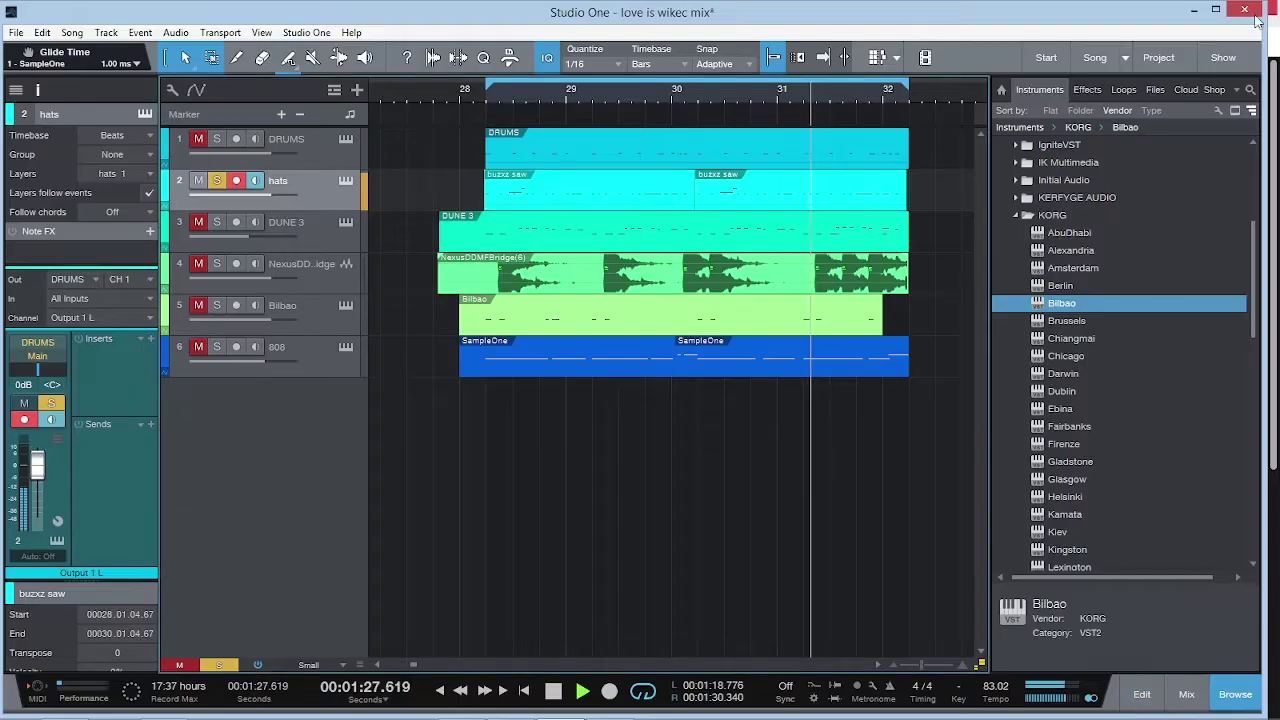
Step: Bring the DRUMS track back in with the hats, and select the 808 track with playback stopped
click(204, 142)
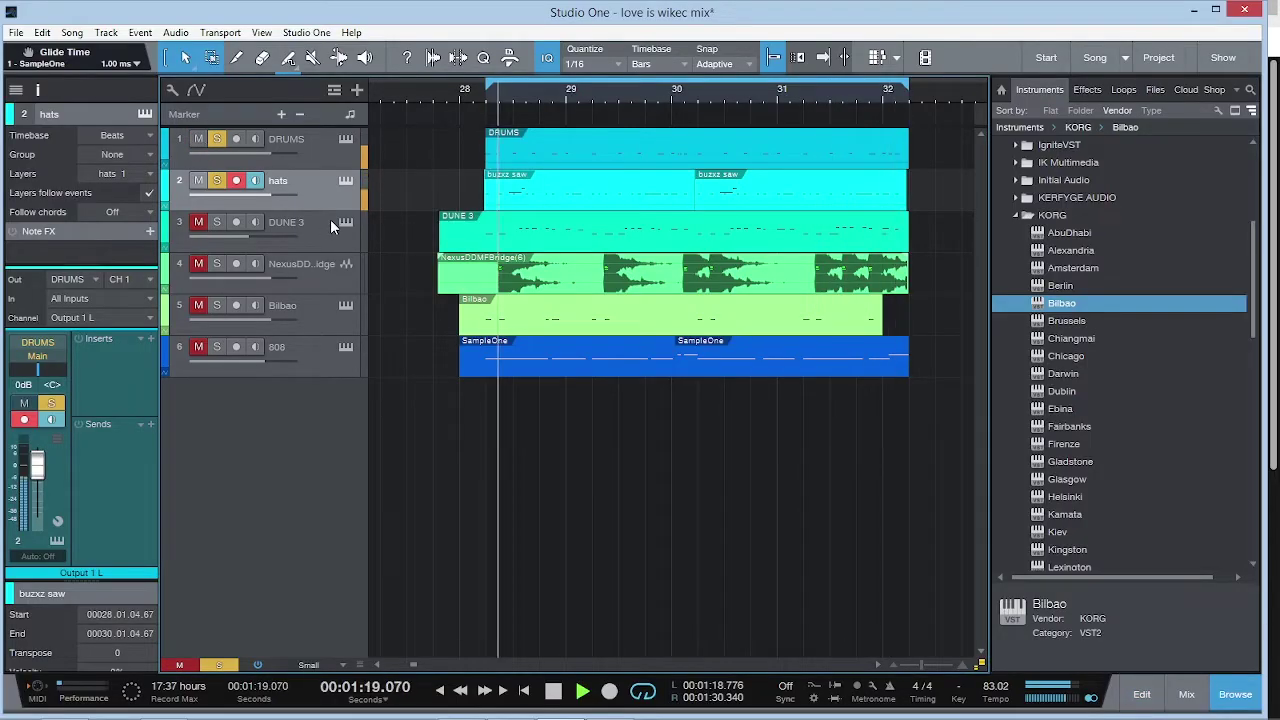
click(312, 150)
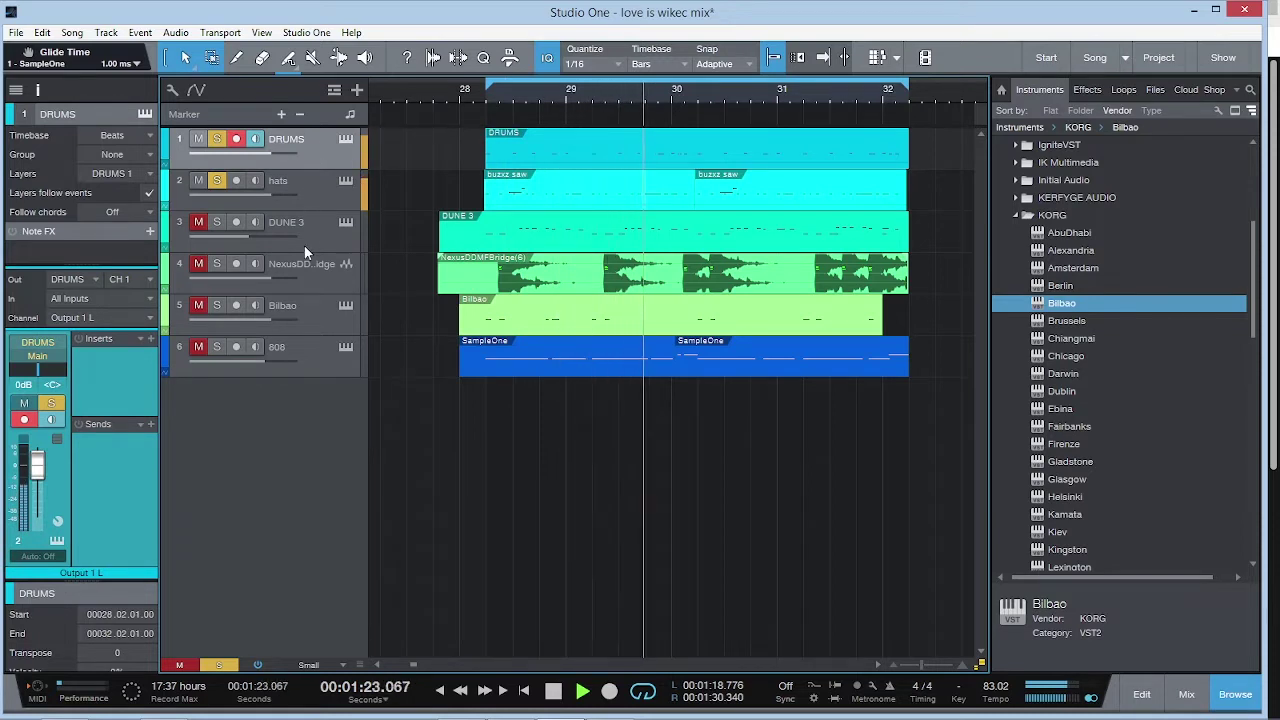
click(316, 354)
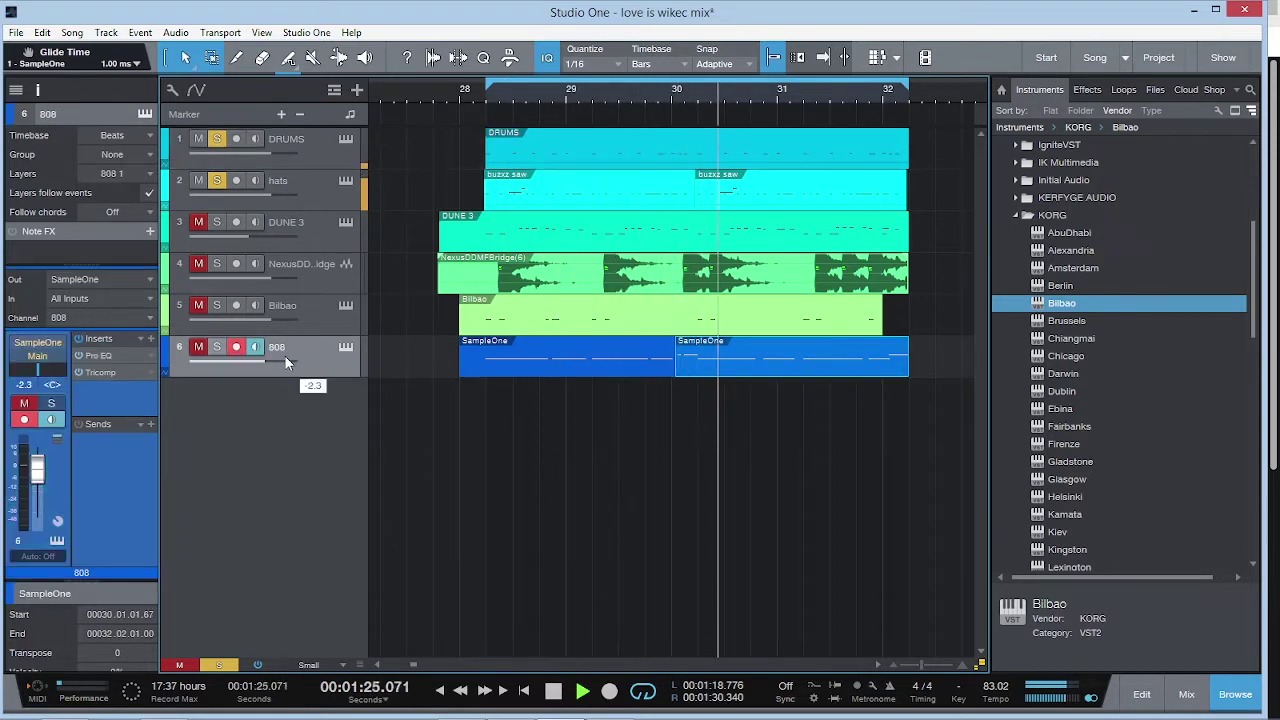
key(space)
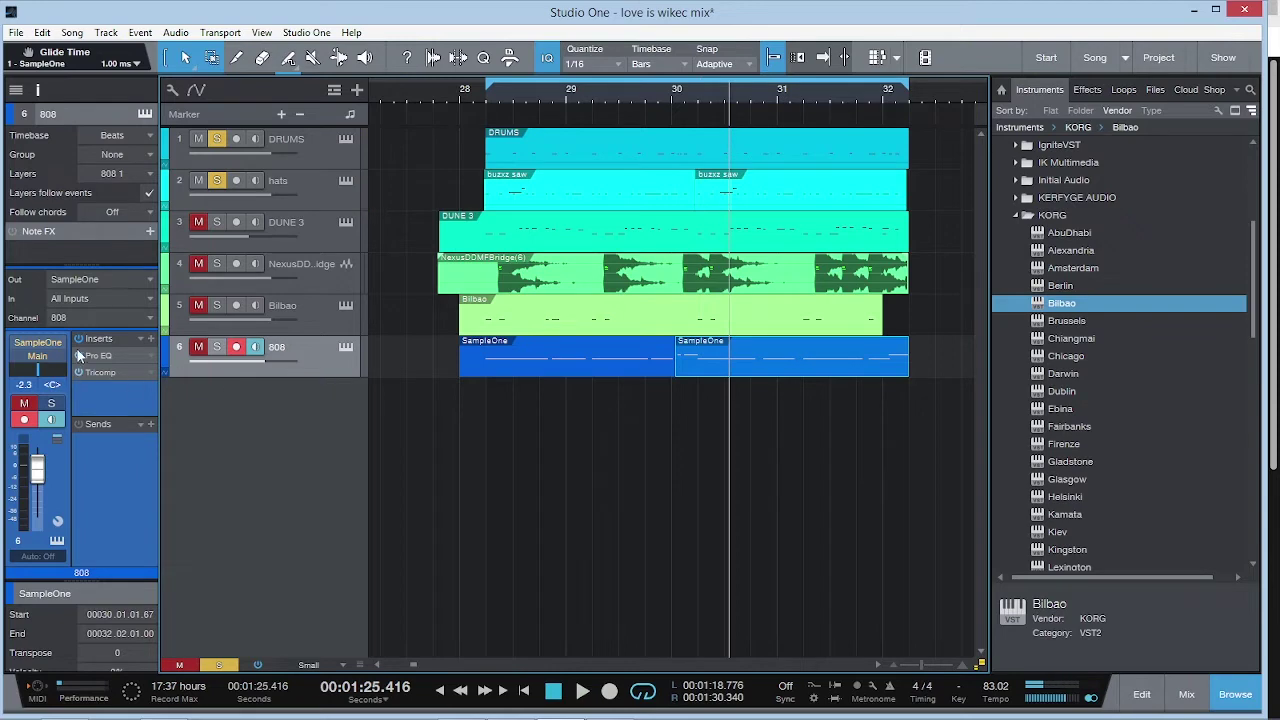
Step: Open the 808 track's Sample One XT instrument, mute the DRUMS and hats tracks, and unmute the 808
click(346, 347)
drag(626, 57, 924, 38)
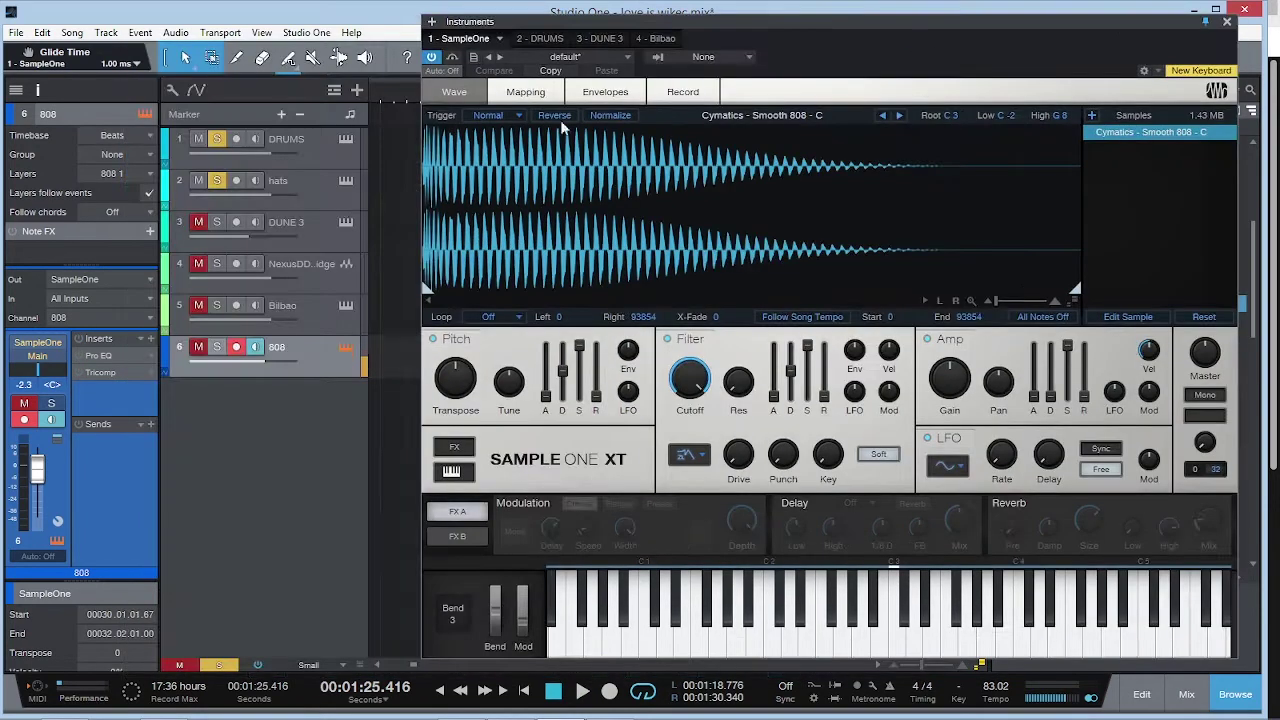
drag(200, 140, 200, 181)
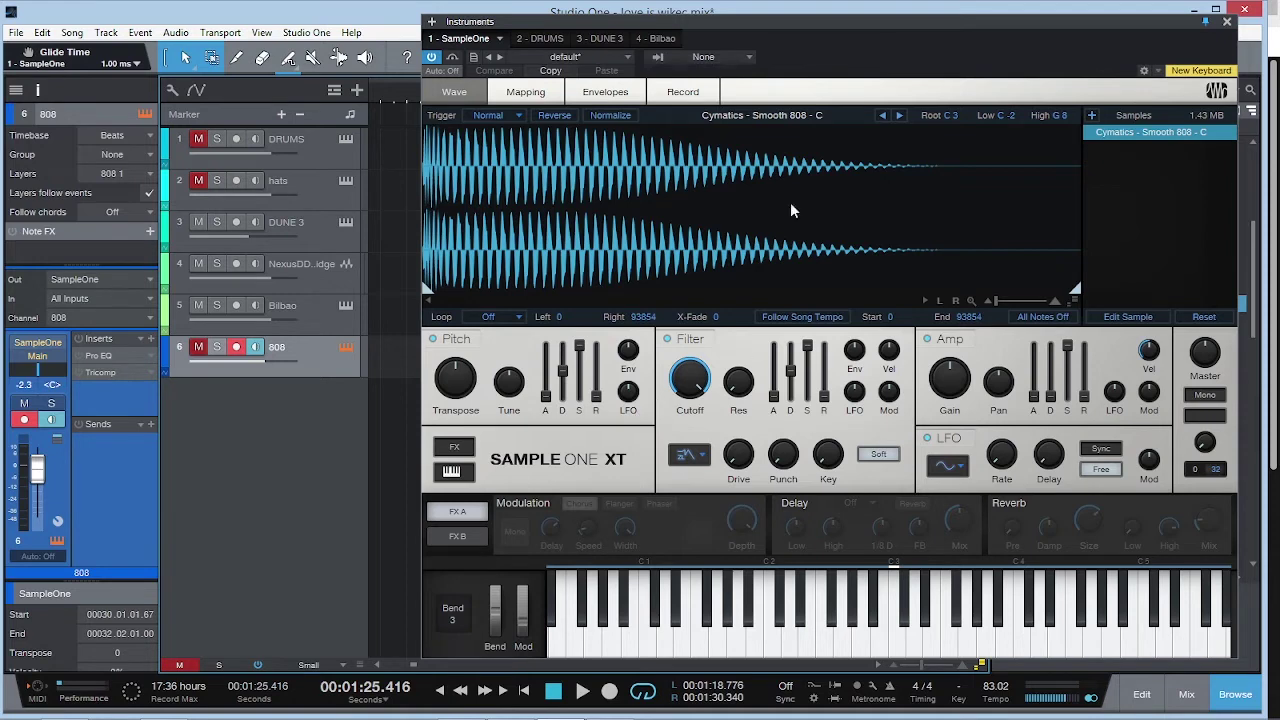
drag(848, 32, 690, 37)
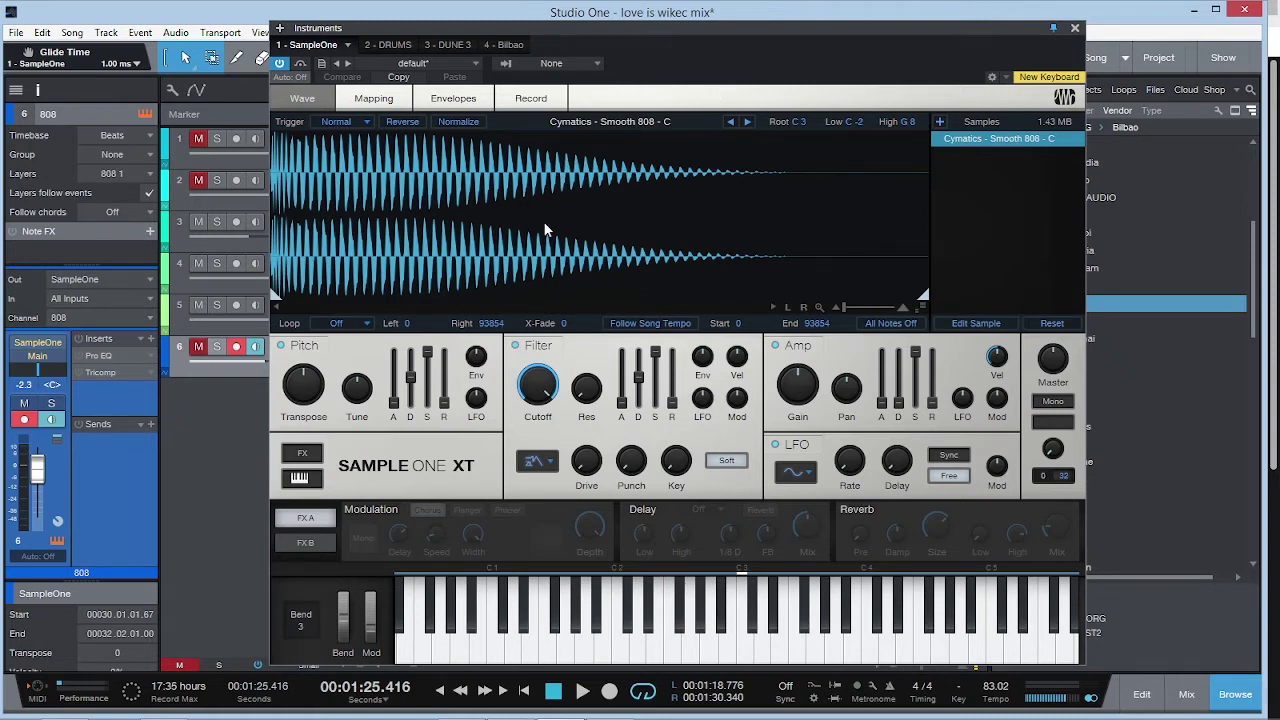
click(198, 348)
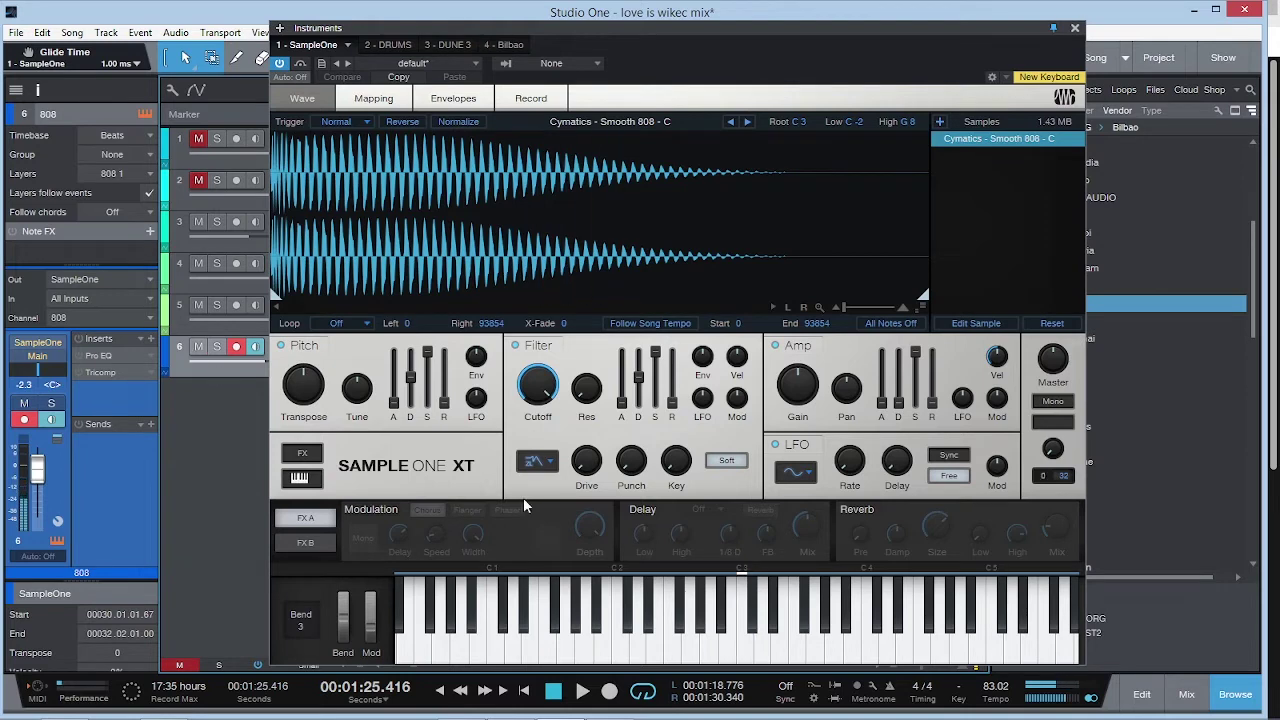
Step: Try a longer Amp envelope release on the 808 sample and return it to the minimum
drag(932, 405, 943, 297)
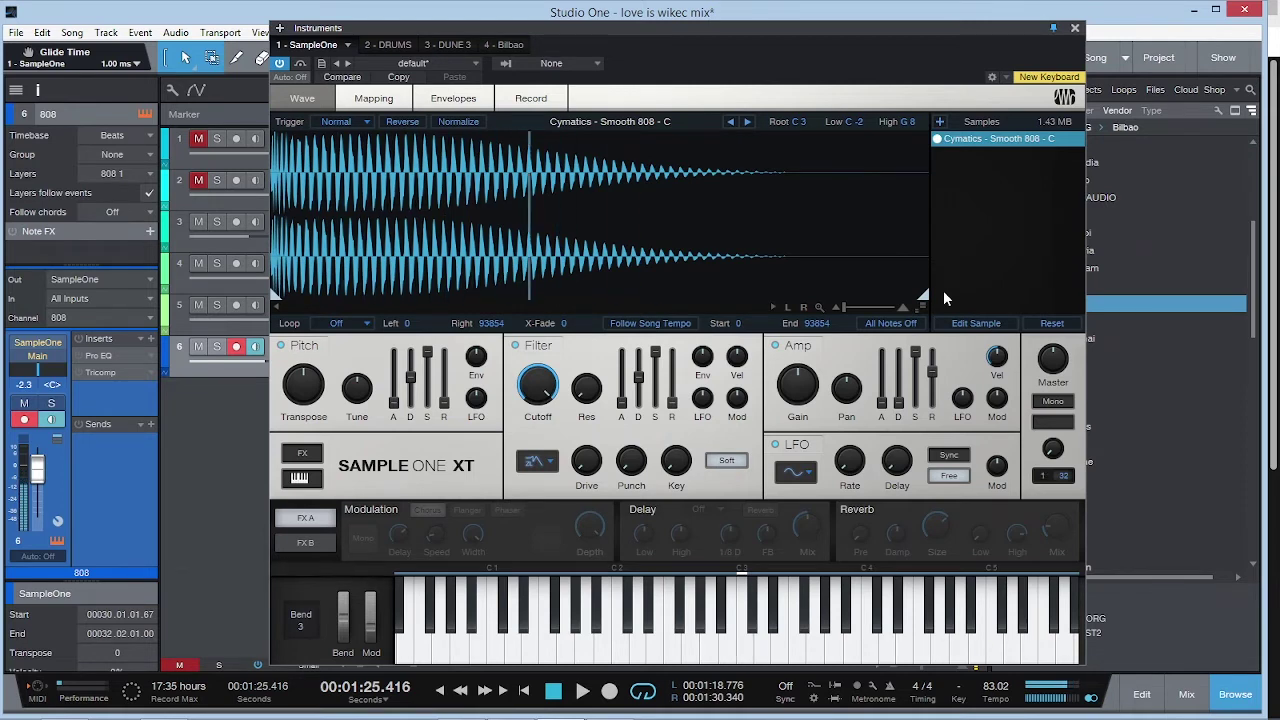
drag(931, 372, 931, 490)
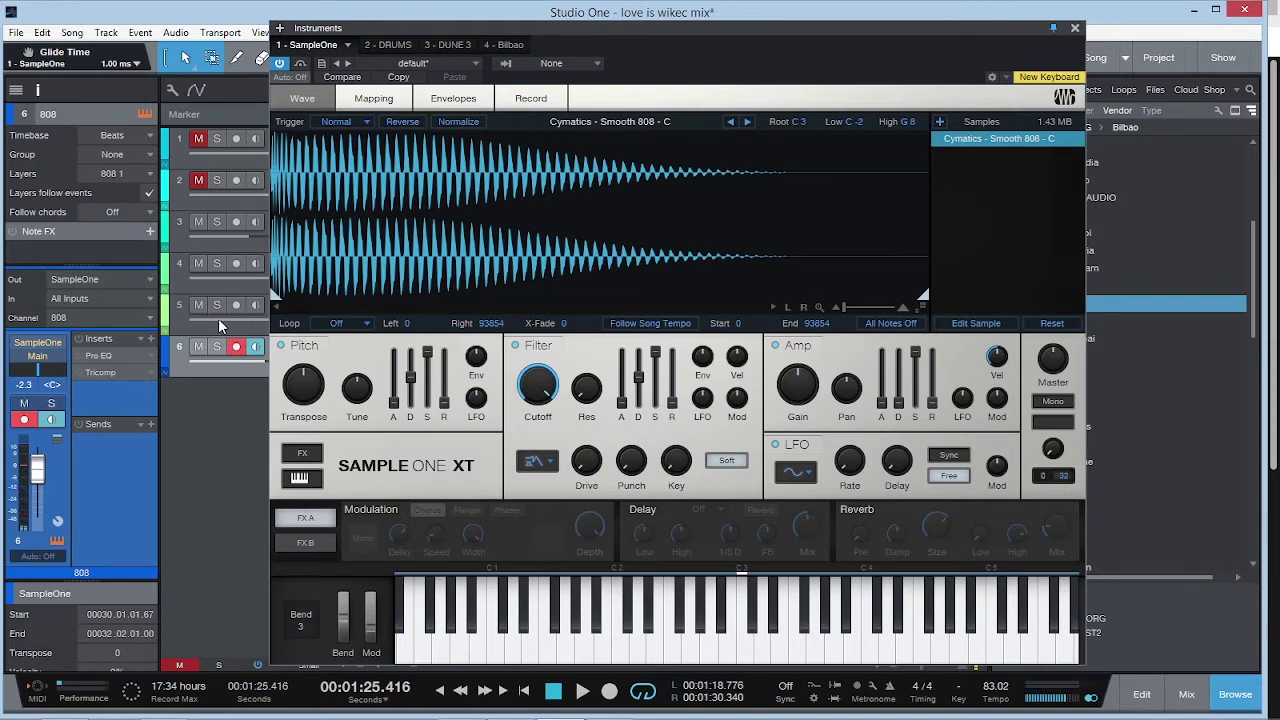
Step: Mute the five tracks above the 808 and audition raised filter Drive and Punch during playback, resetting both to zero
drag(198, 306, 198, 137)
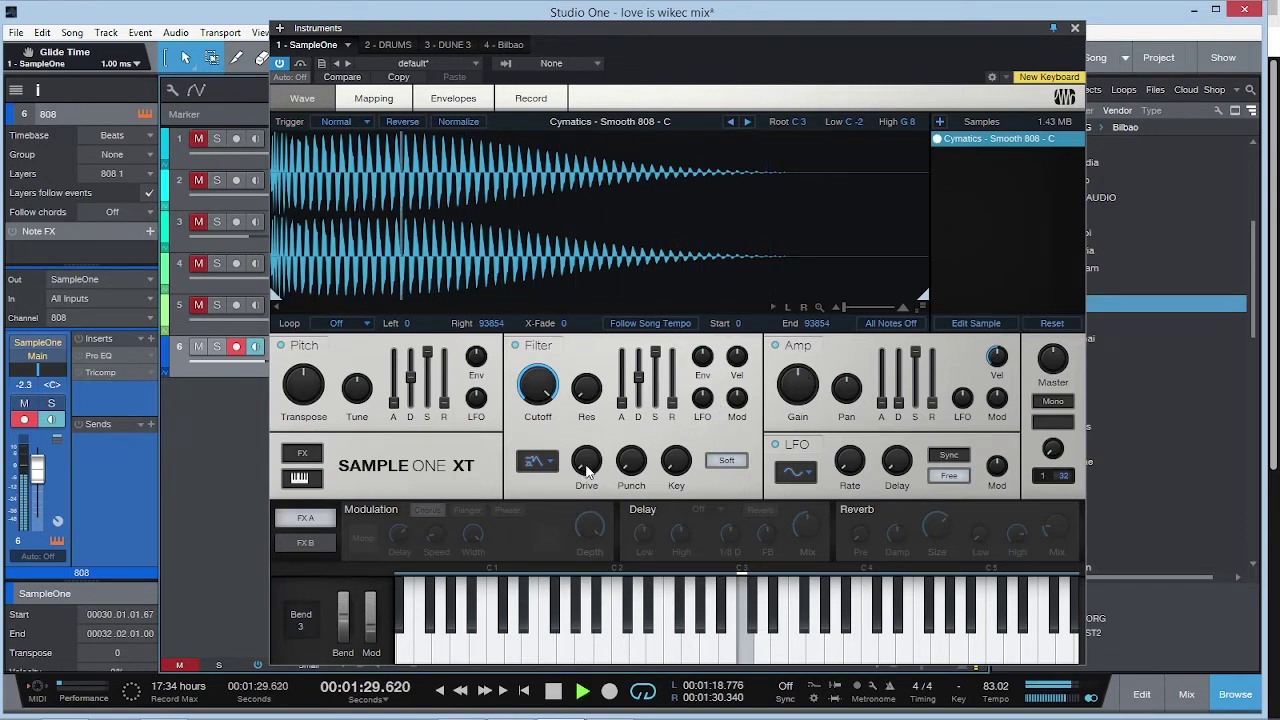
mouse_move(586, 464)
drag(586, 464, 600, 433)
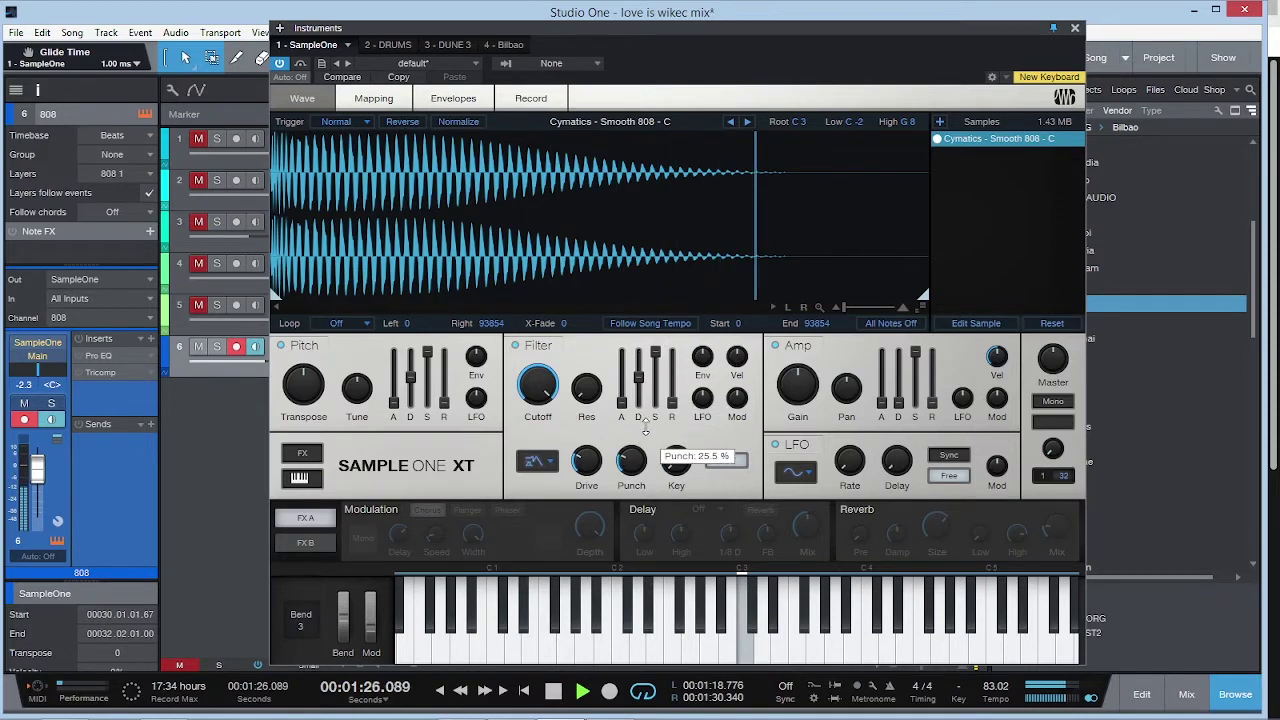
drag(604, 470, 596, 535)
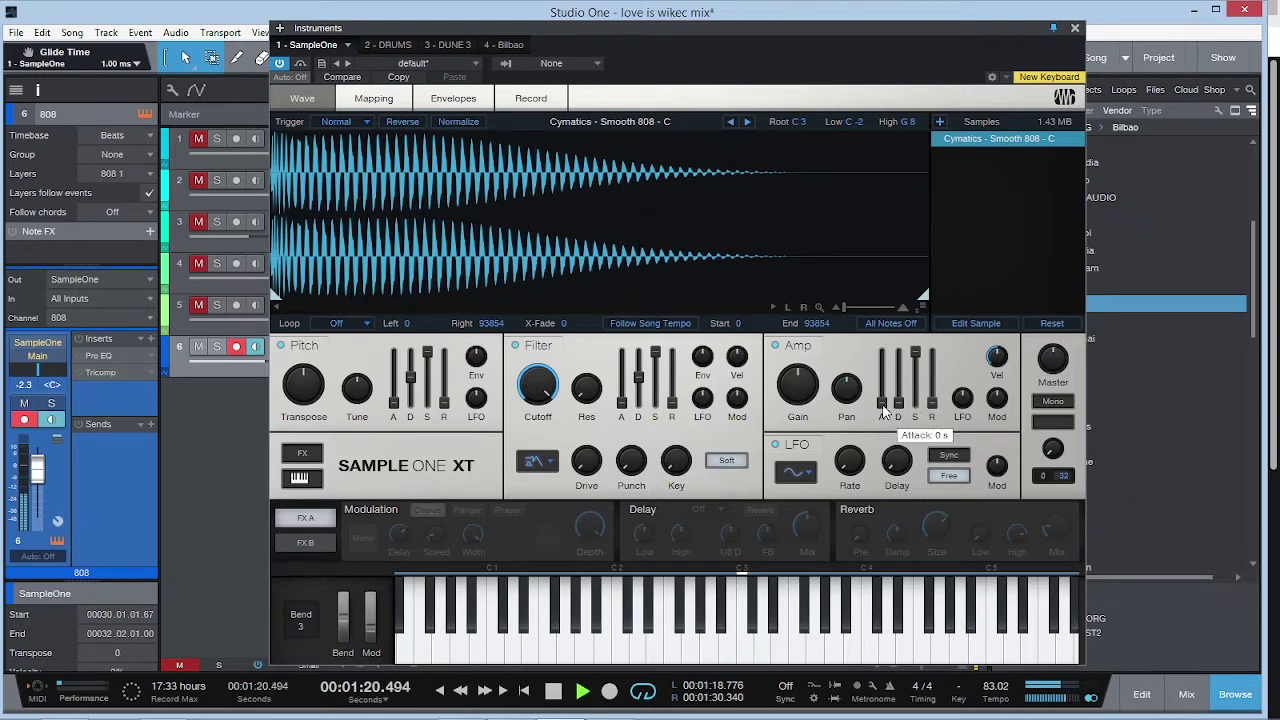
Step: Try a slower Amp envelope attack on the 808 sample and return it to 0 s
drag(883, 408, 883, 362)
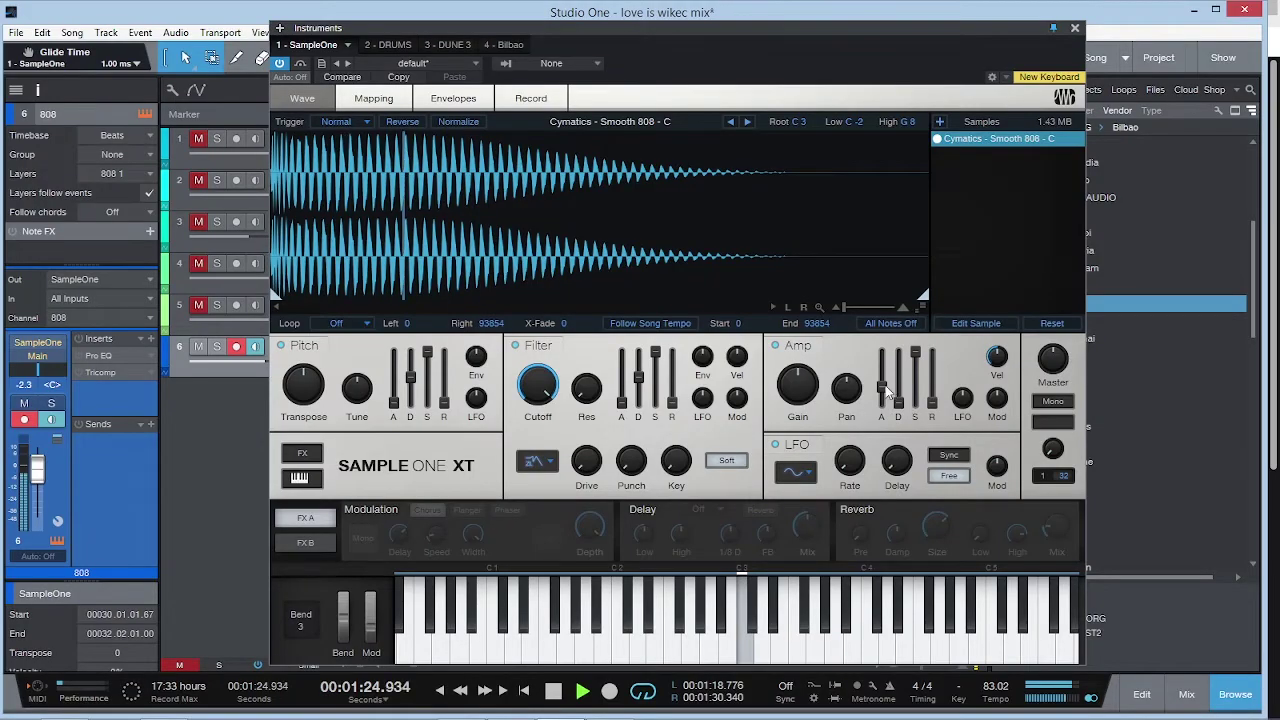
drag(886, 390, 886, 462)
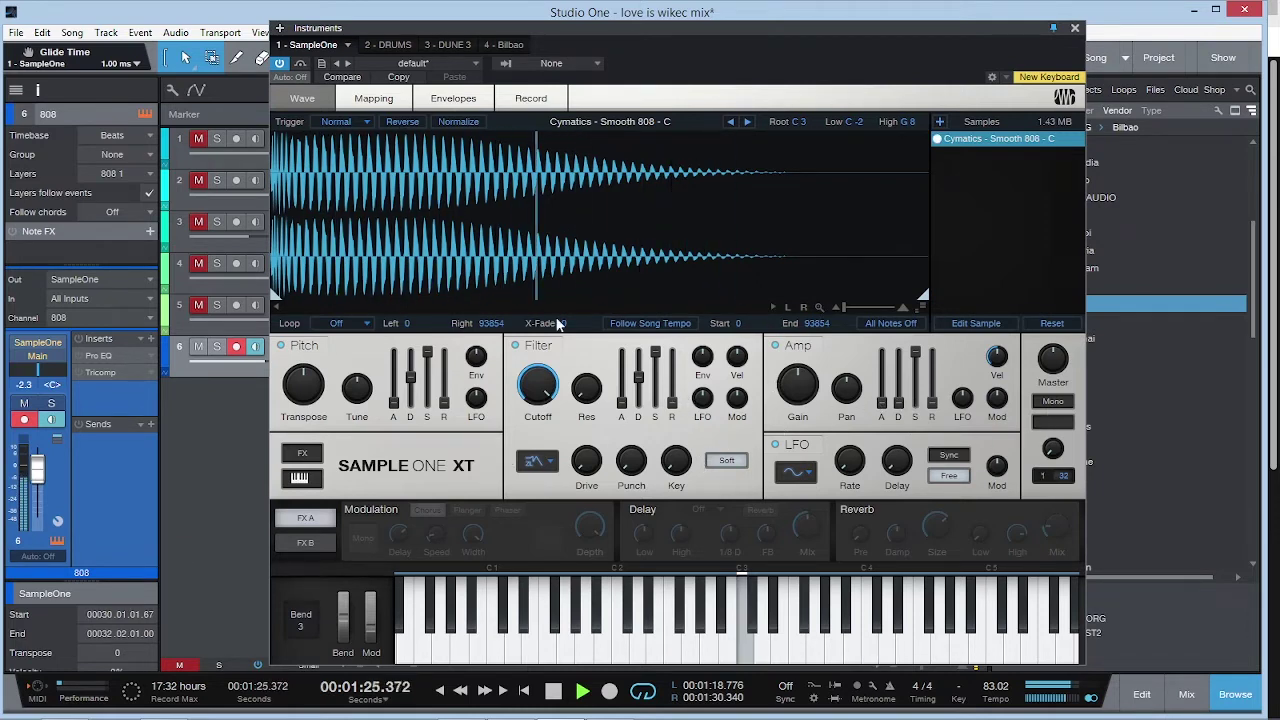
Step: Check the 808 sample's available loop modes, keep Loop off, and try a different Tune setting during playback before returning it to centre
key(space)
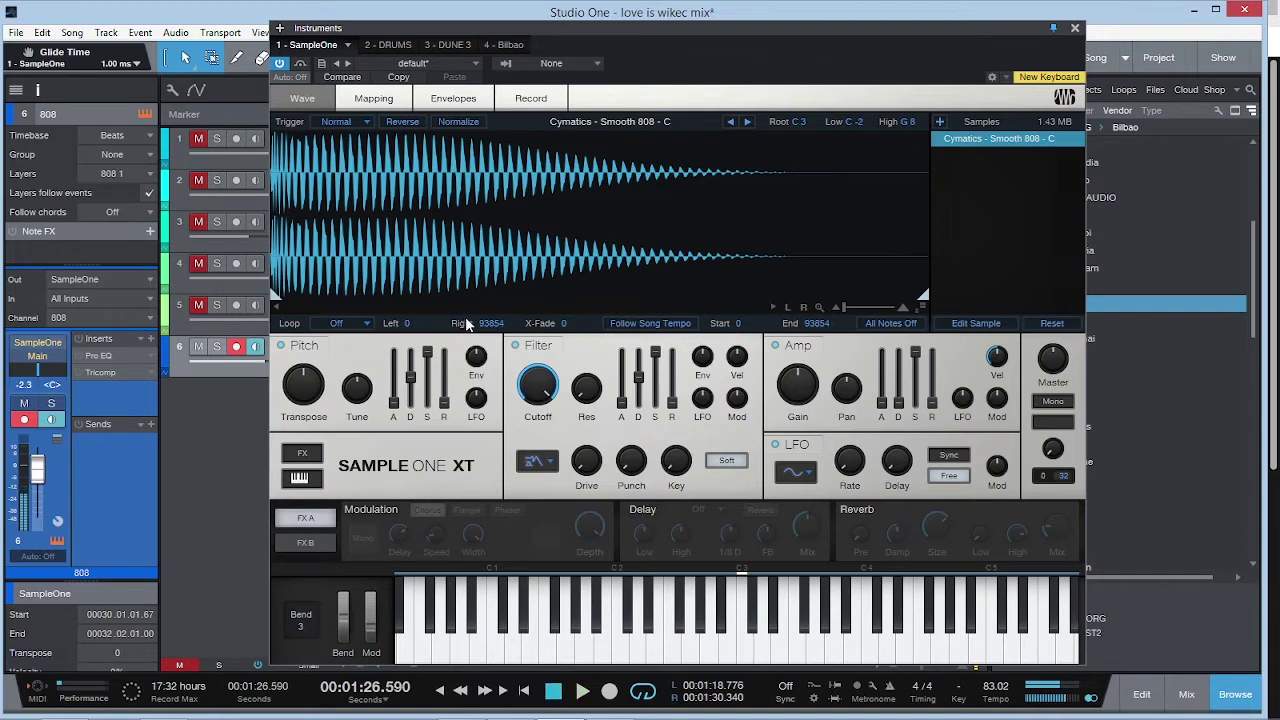
click(345, 323)
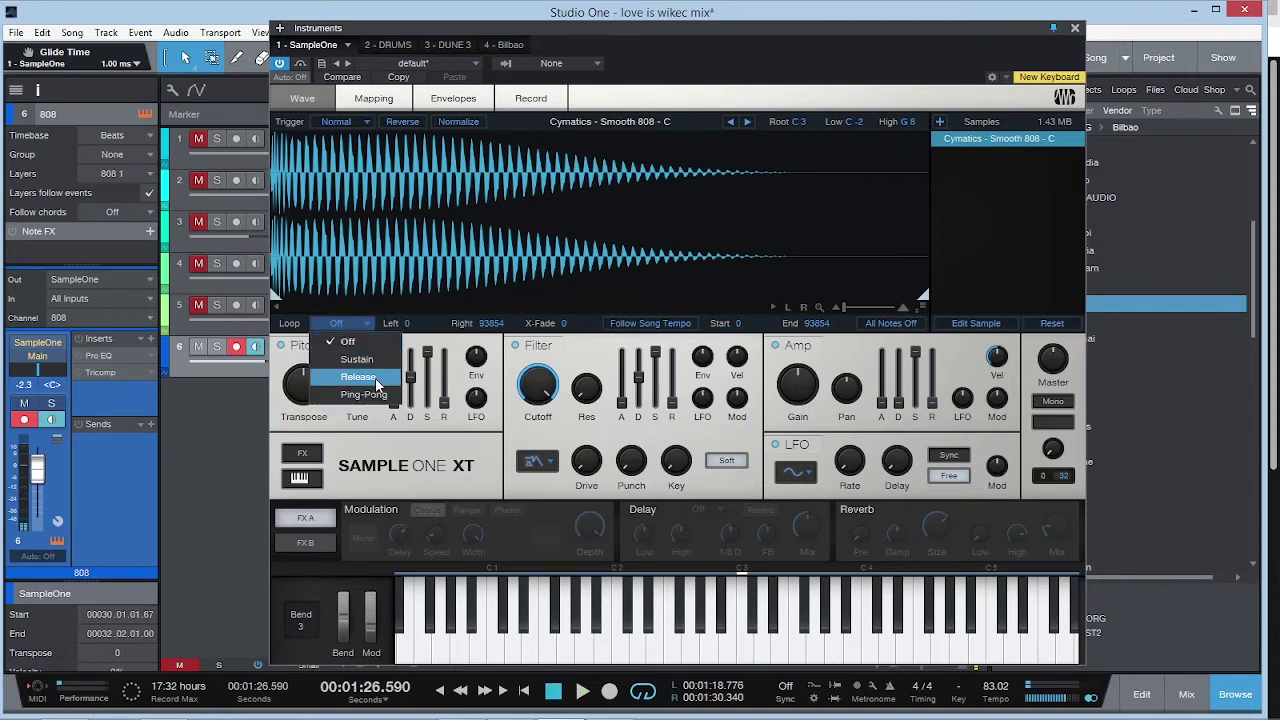
key(Escape)
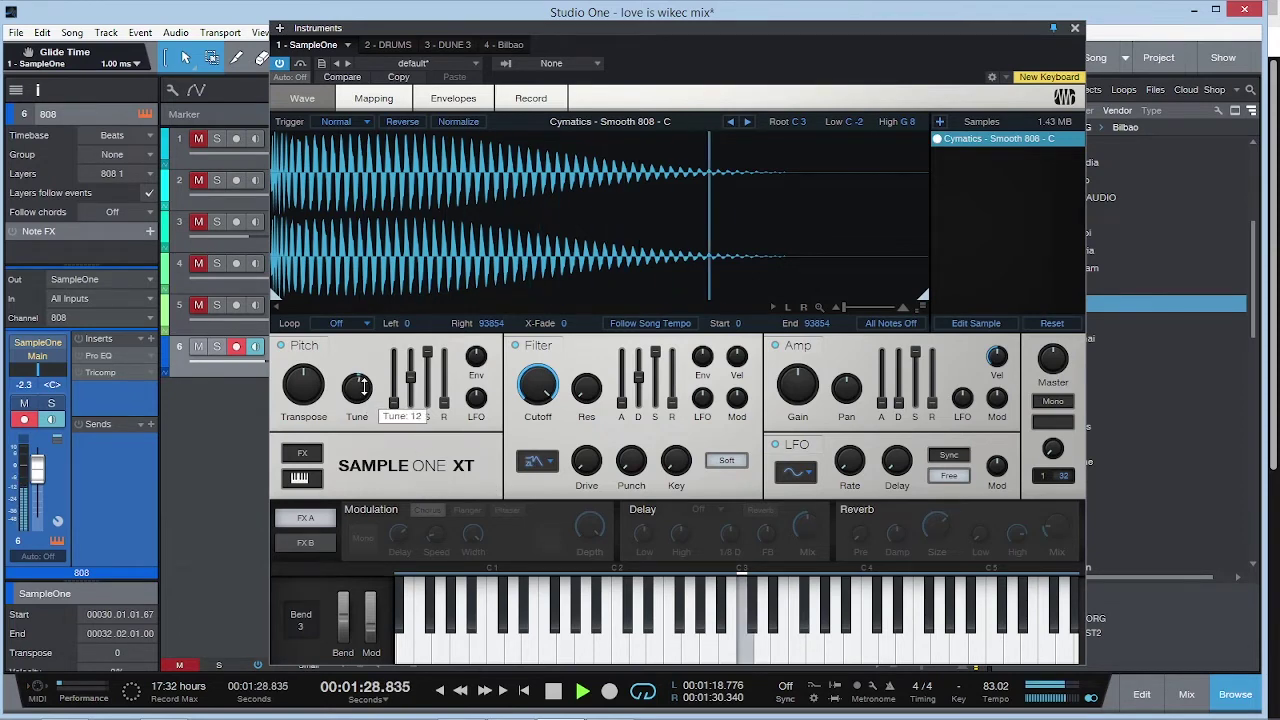
drag(362, 388, 383, 417)
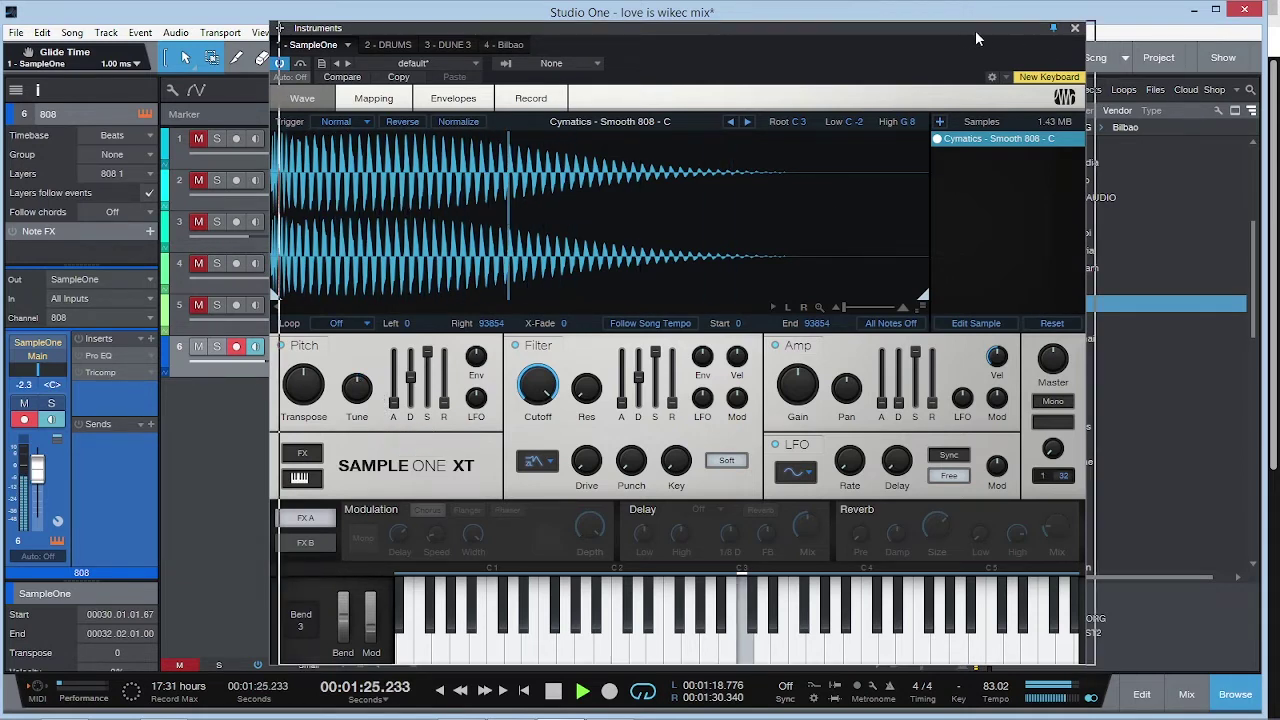
Step: Move the instrument window clear of the track list, audition DRUMS and hats, and leave DRUMS unmuted with hats and 808 muted
drag(975, 30, 1097, 22)
click(198, 139)
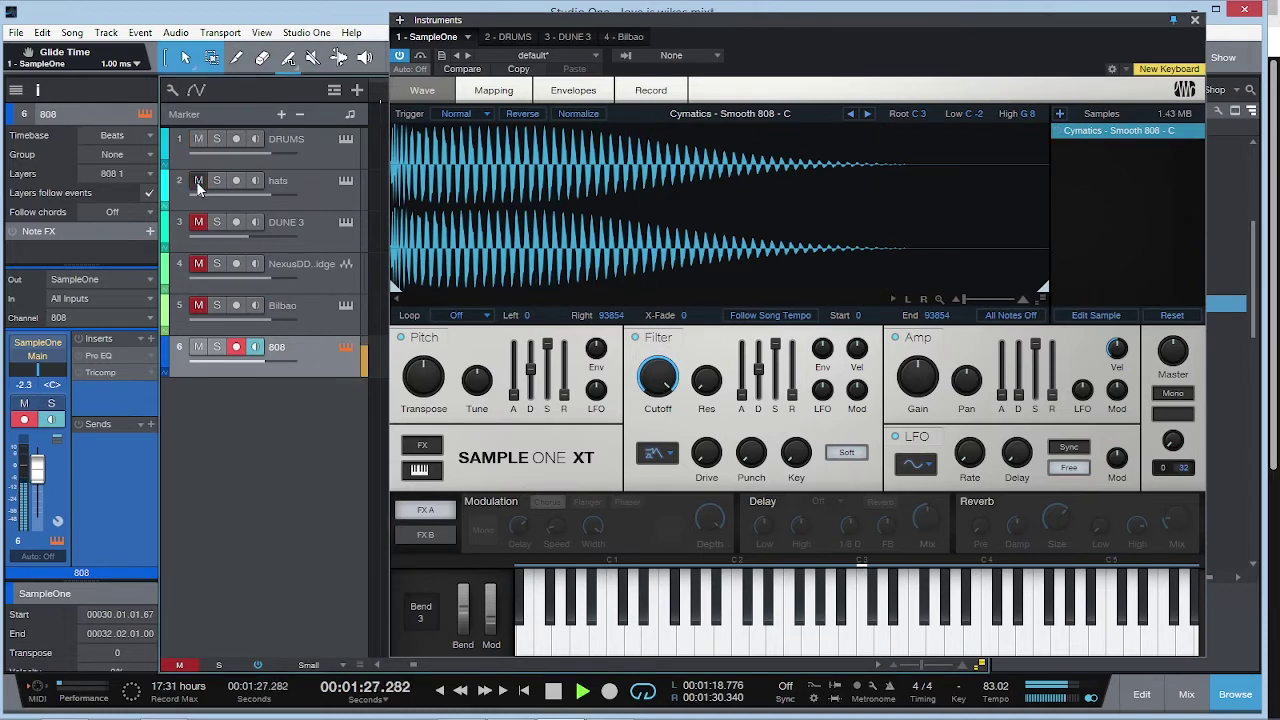
click(200, 182)
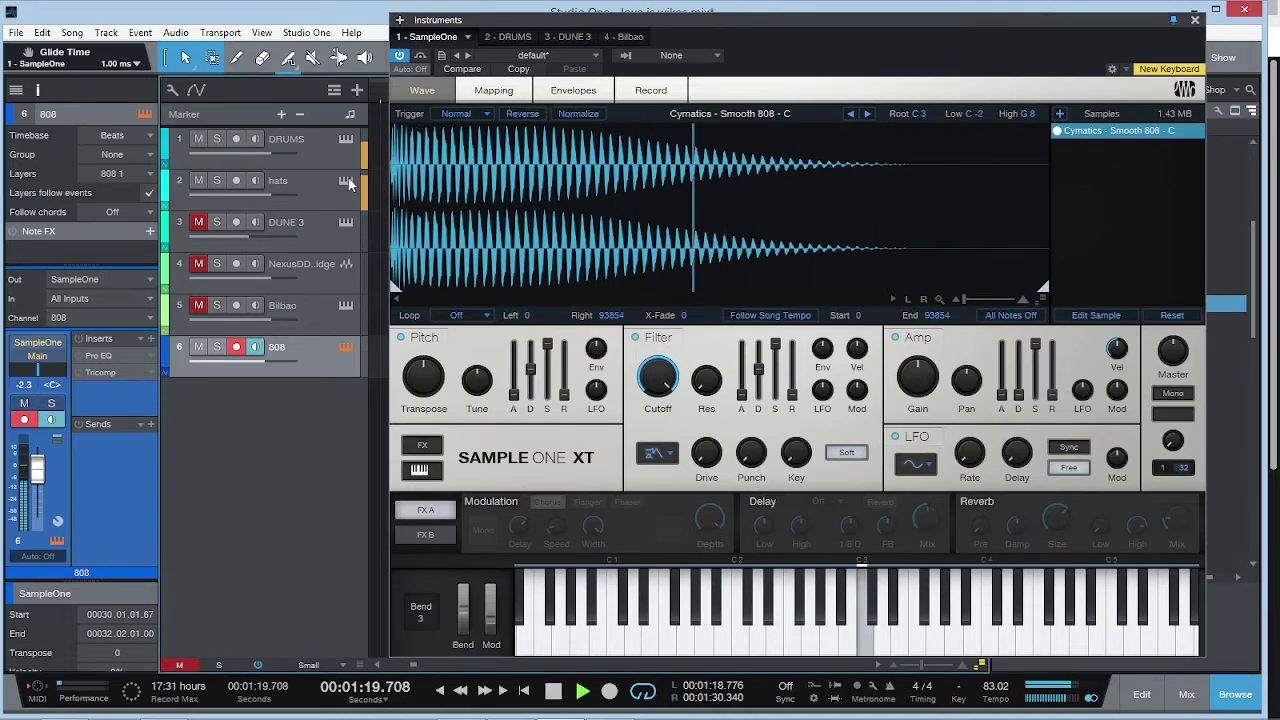
click(198, 347)
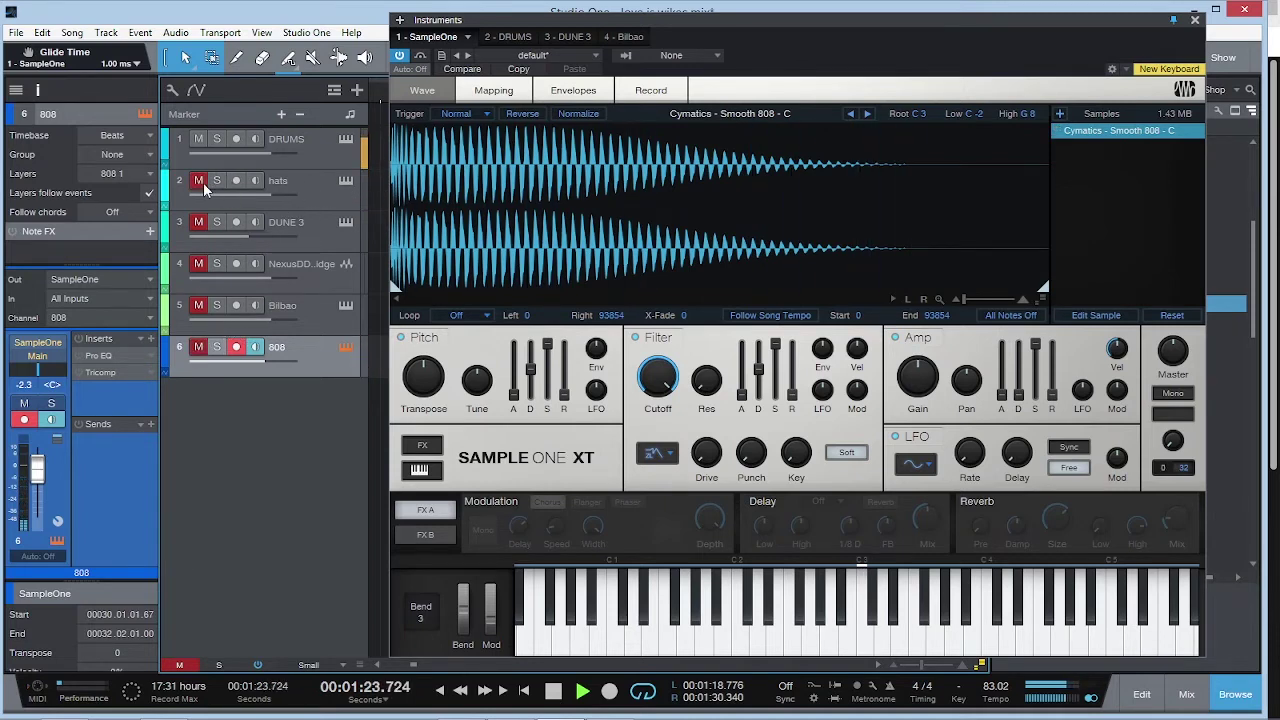
Step: Insert Pro EQ on the DRUMS track and reposition its window for editing
click(332, 157)
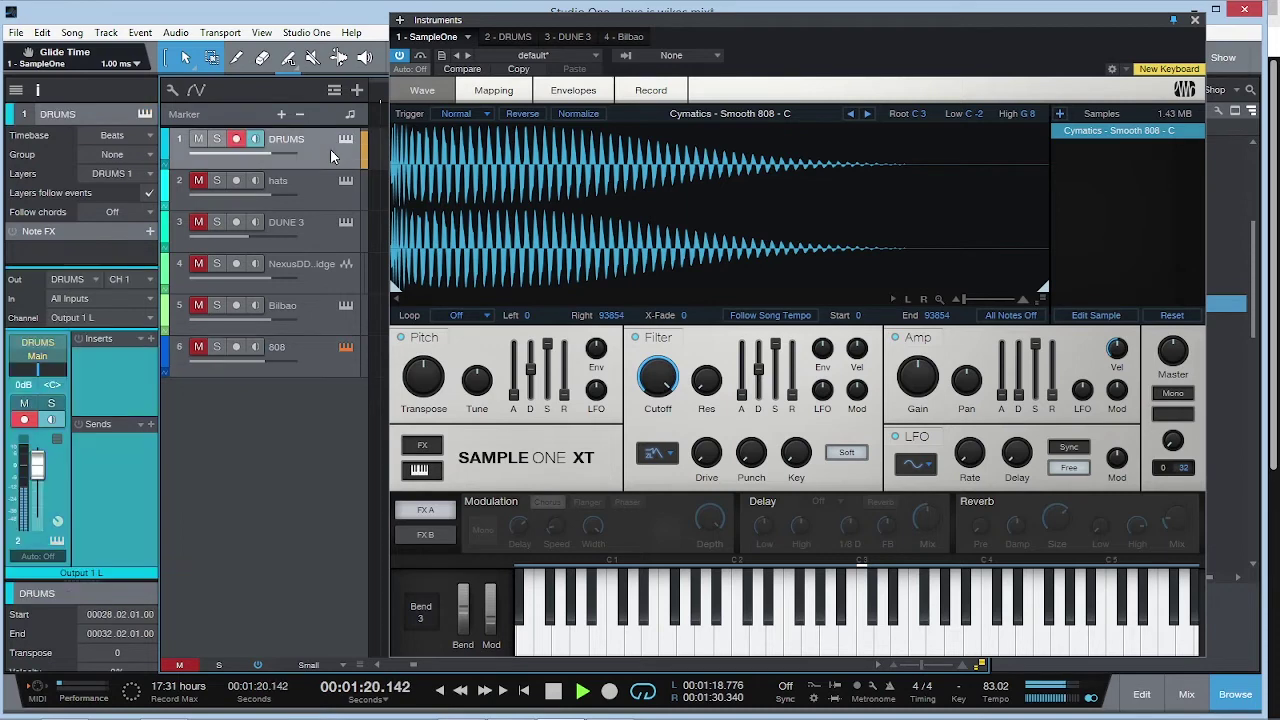
click(151, 339)
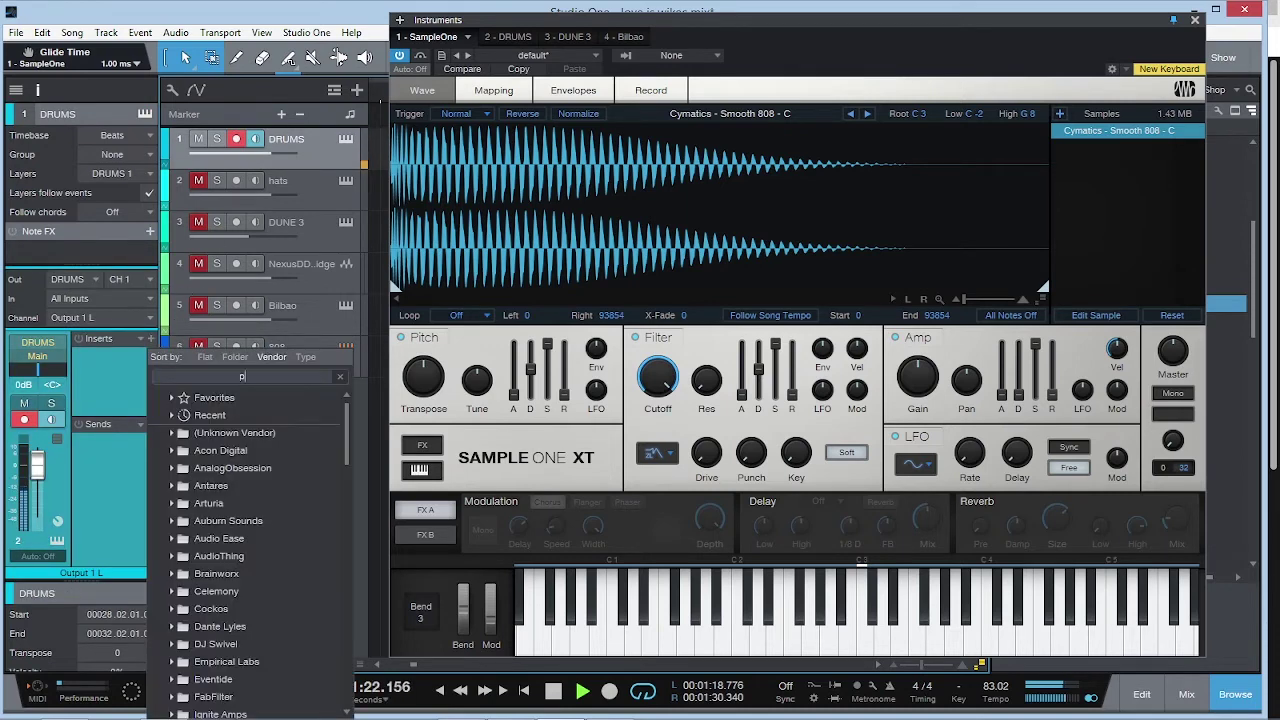
text(ro)
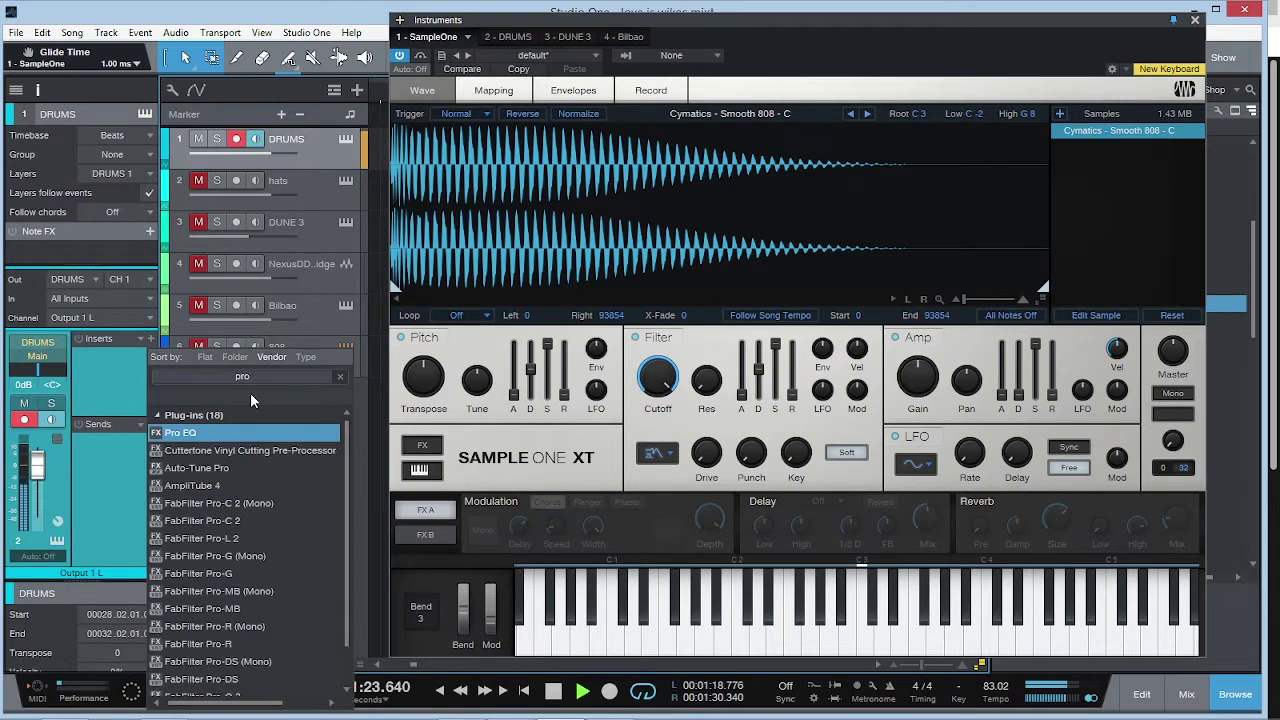
double_click(202, 430)
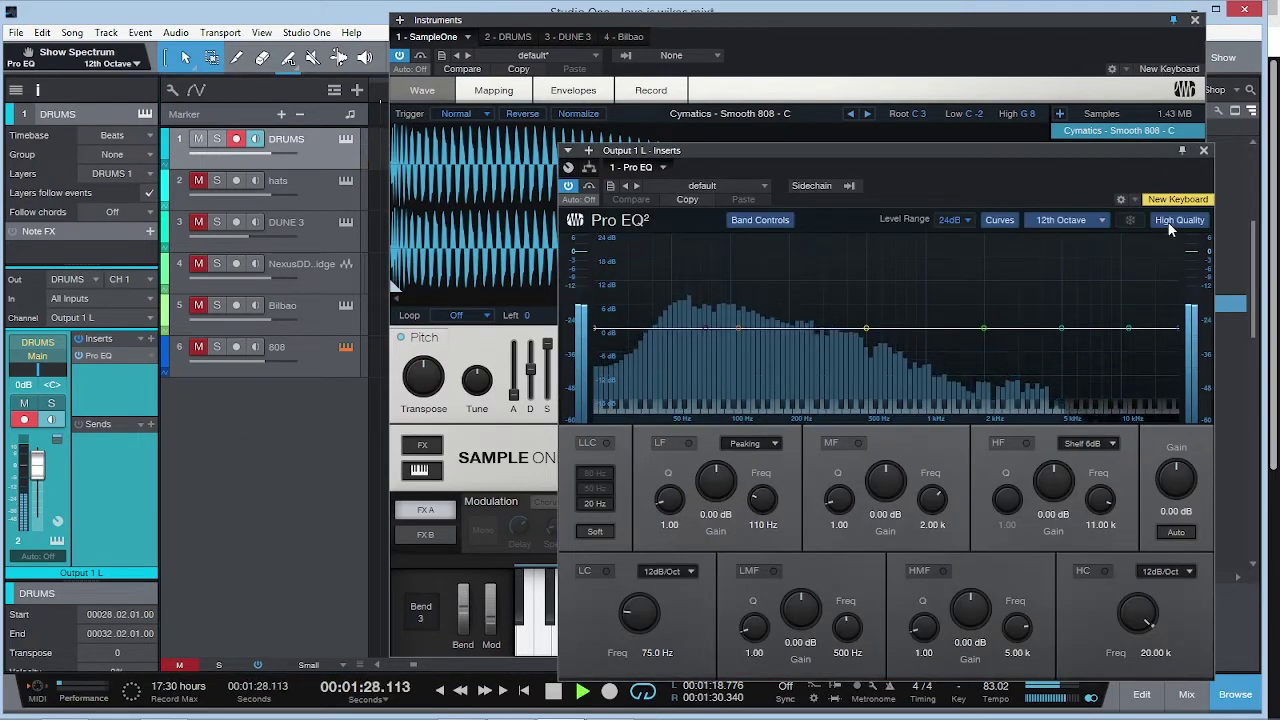
drag(1050, 150, 868, 107)
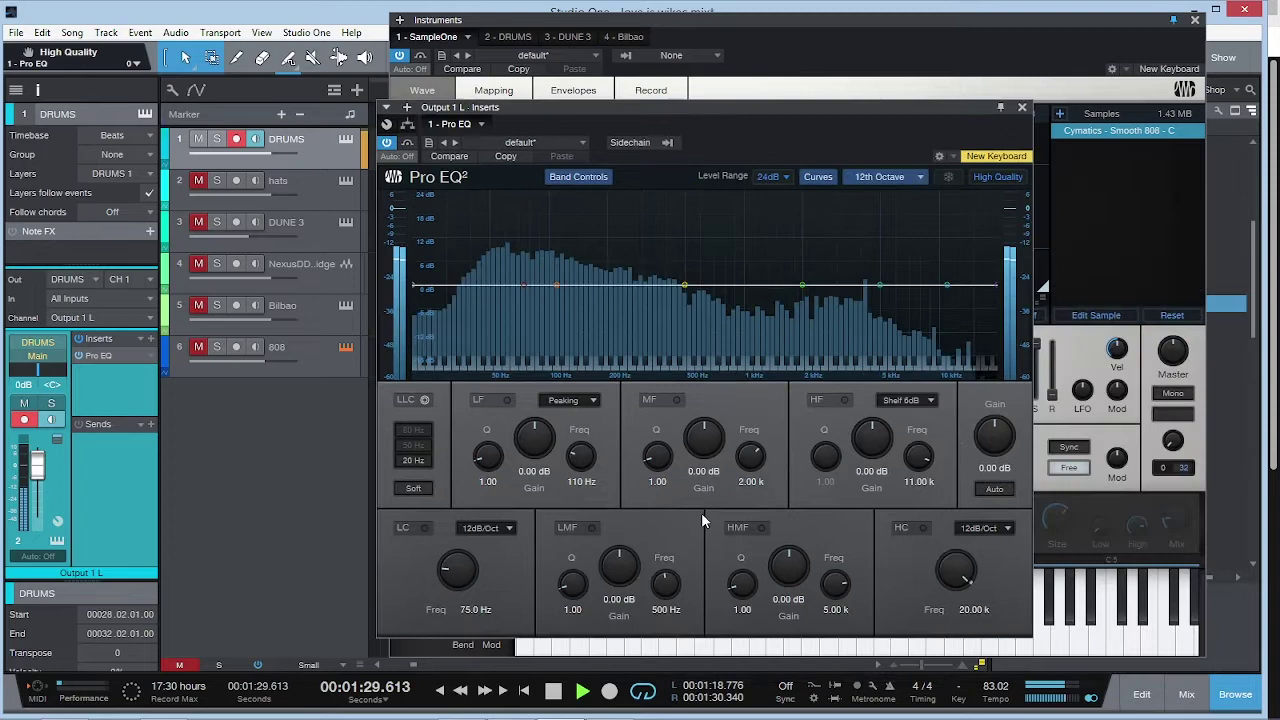
Step: Enable the HMF band in the DRUMS EQ and cut 7.68 dB at 2.11 kHz with a narrow Q of about 11
click(761, 527)
drag(733, 589, 792, 523)
drag(837, 585, 790, 658)
drag(795, 578, 753, 598)
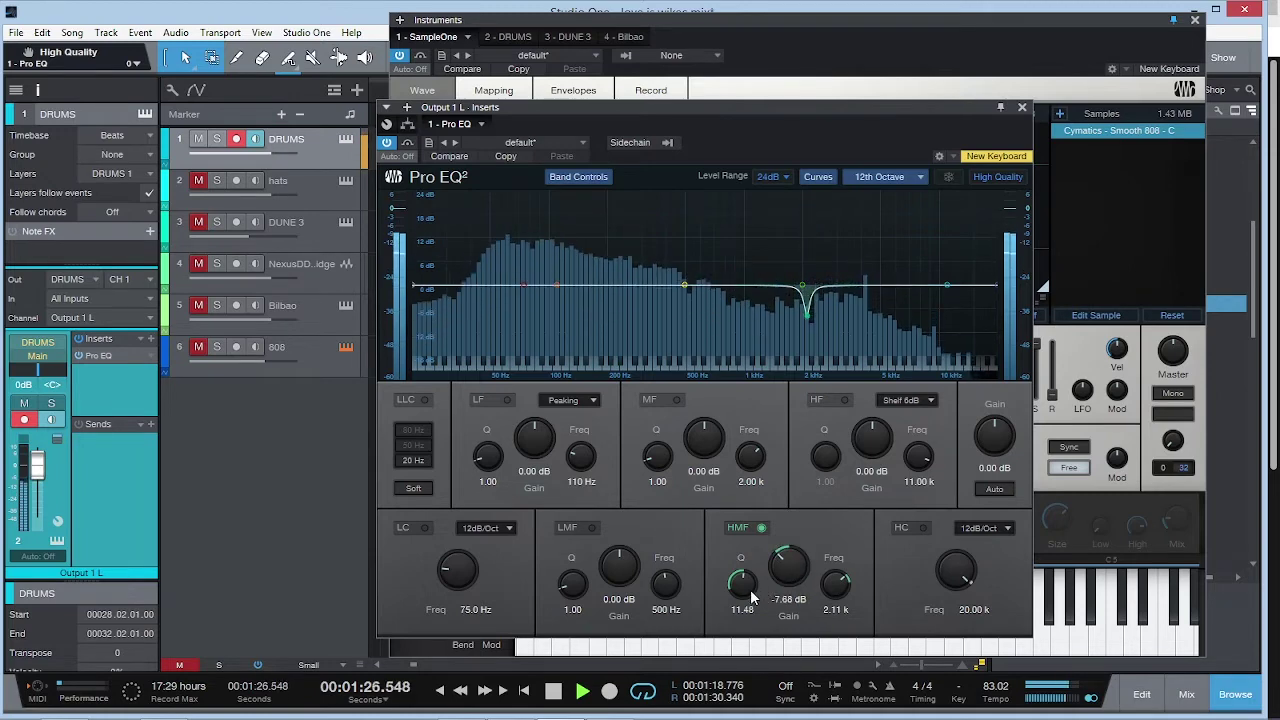
Step: Lower the DRUMS EQ's LMF gain at 500 Hz to about -2 dB and close the EQ
click(151, 339)
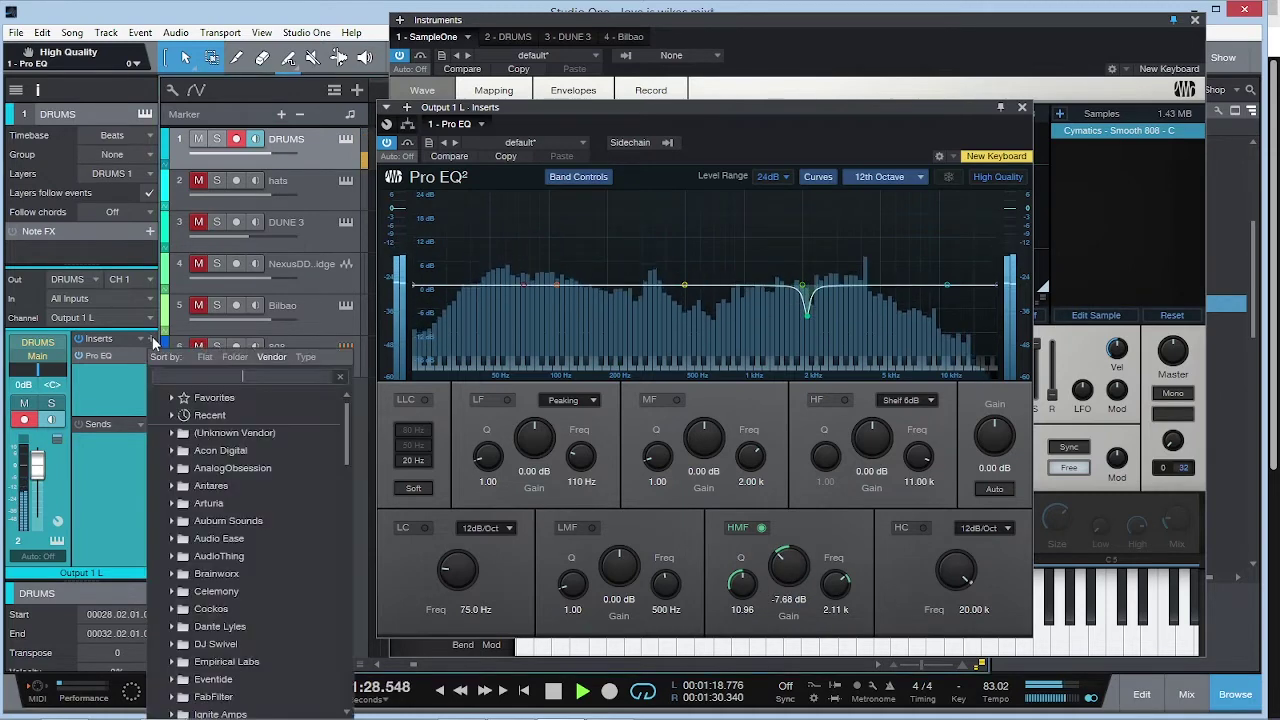
click(620, 565)
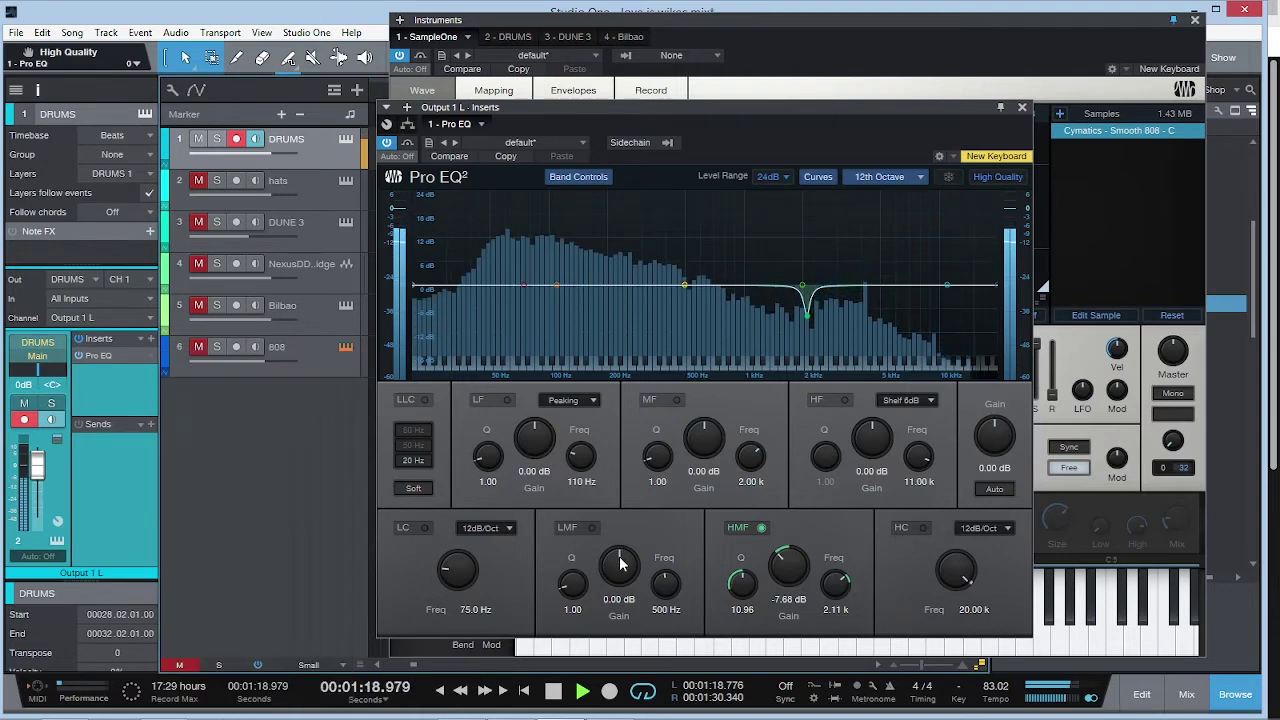
mouse_move(620, 570)
mouse_down()
mouse_move(619, 585)
mouse_move(621, 565)
mouse_up()
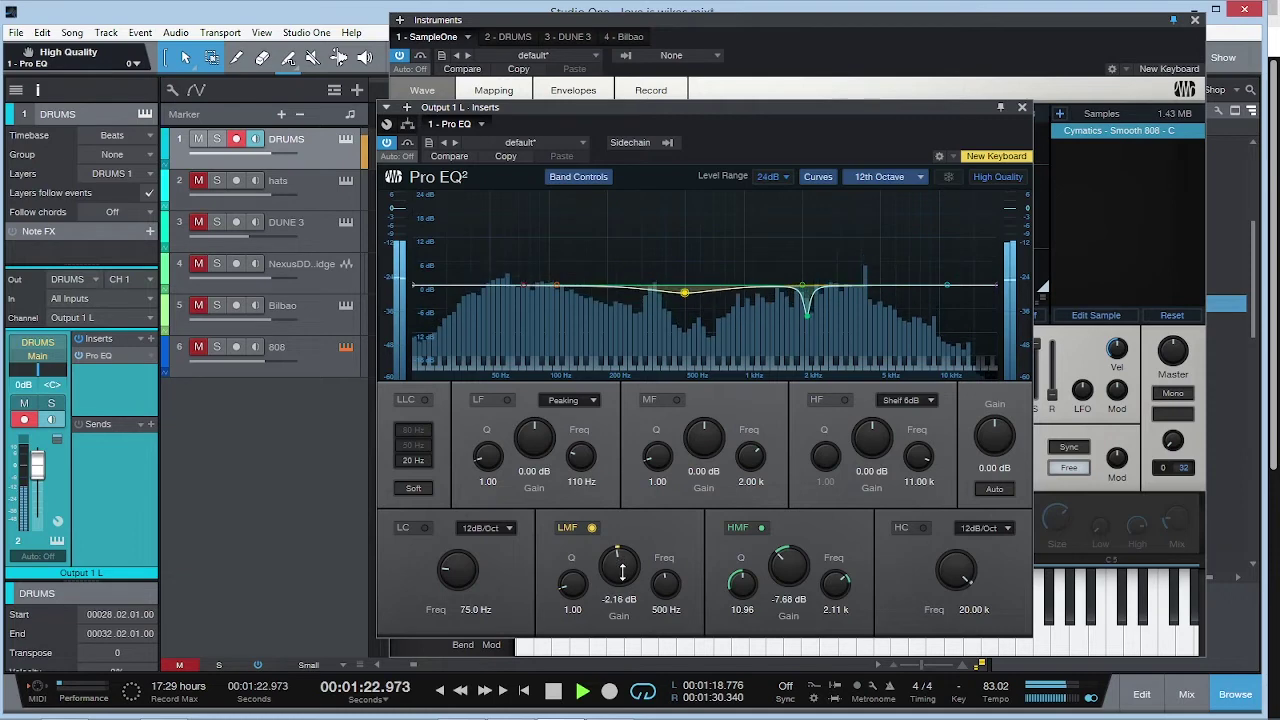
click(1022, 107)
Step: Switch on the 808 track's existing Pro EQ and unmute the 808
click(305, 354)
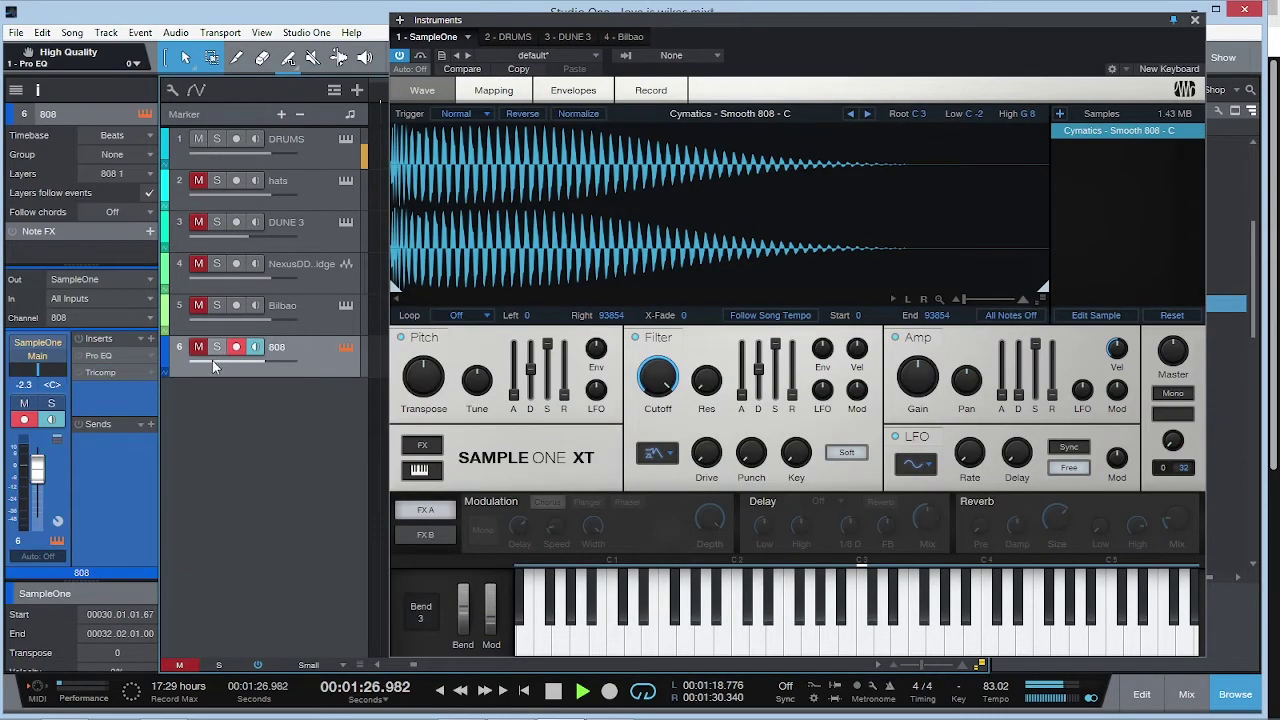
click(116, 358)
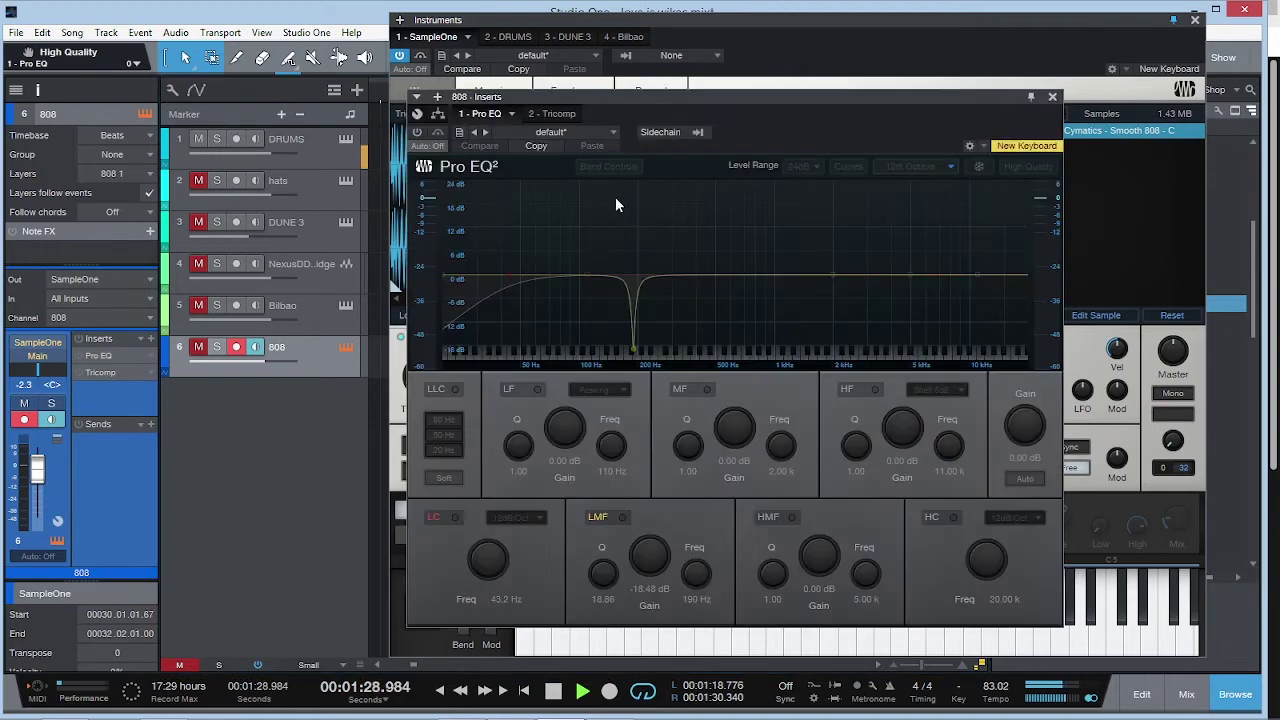
click(417, 132)
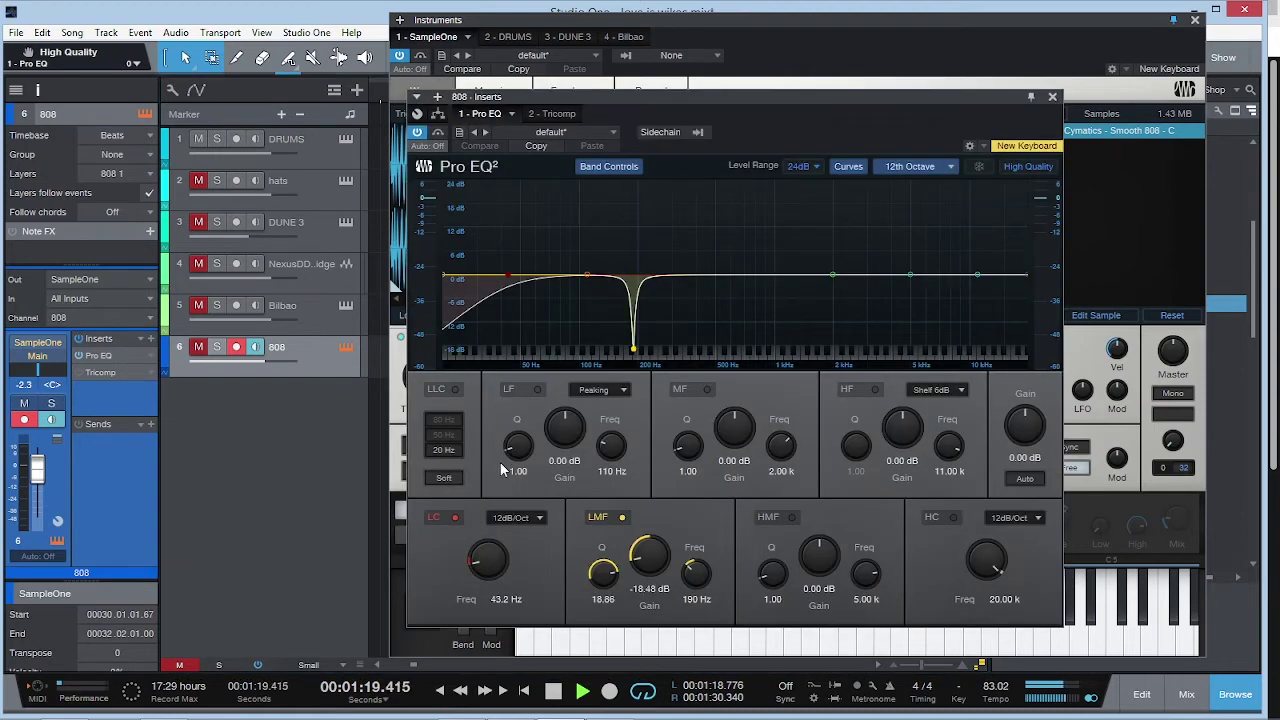
click(198, 347)
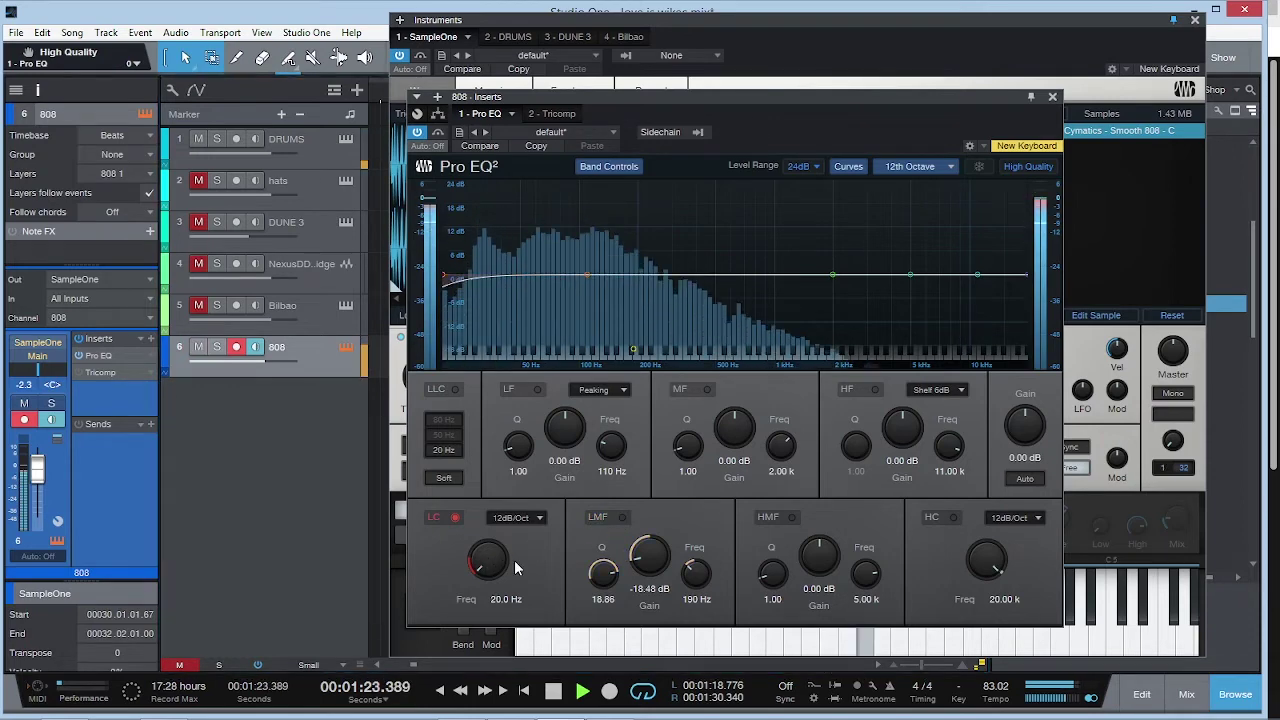
Step: Mute DRUMS and set the 808 EQ's low cut to 41.3 Hz and its 190 Hz LMF gain to -20.88 dB
click(199, 139)
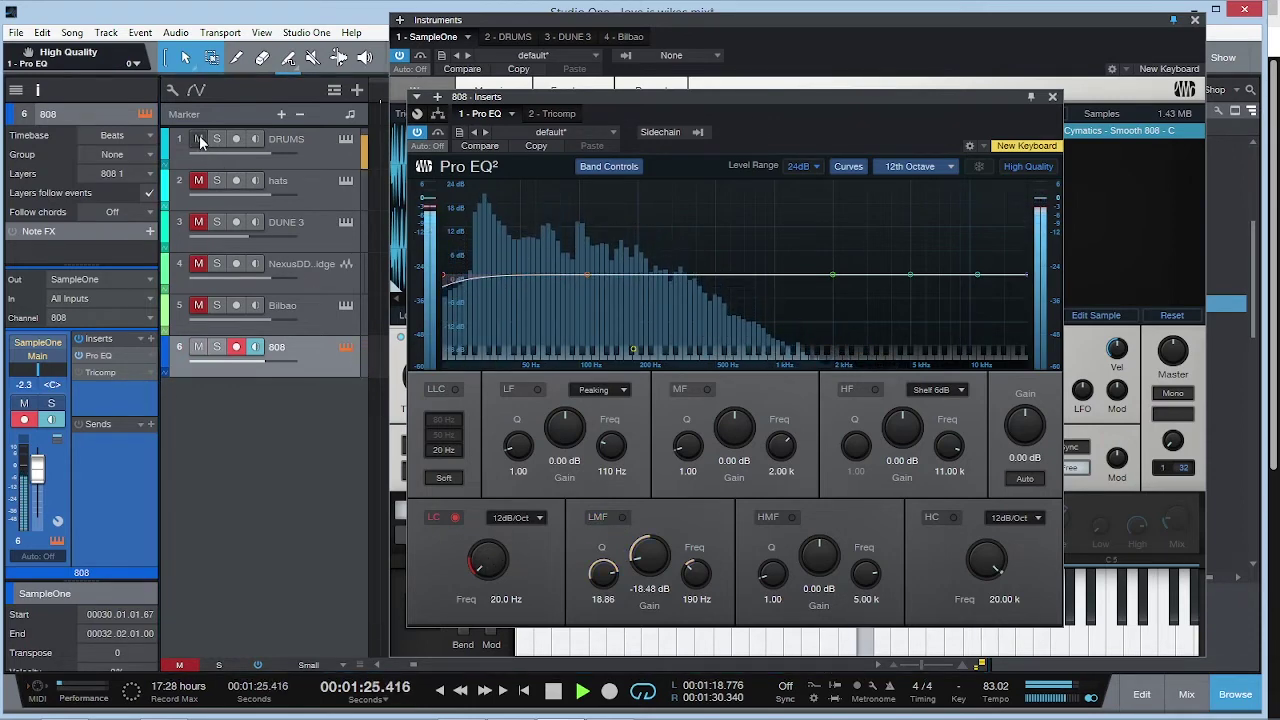
click(199, 139)
drag(489, 566, 488, 558)
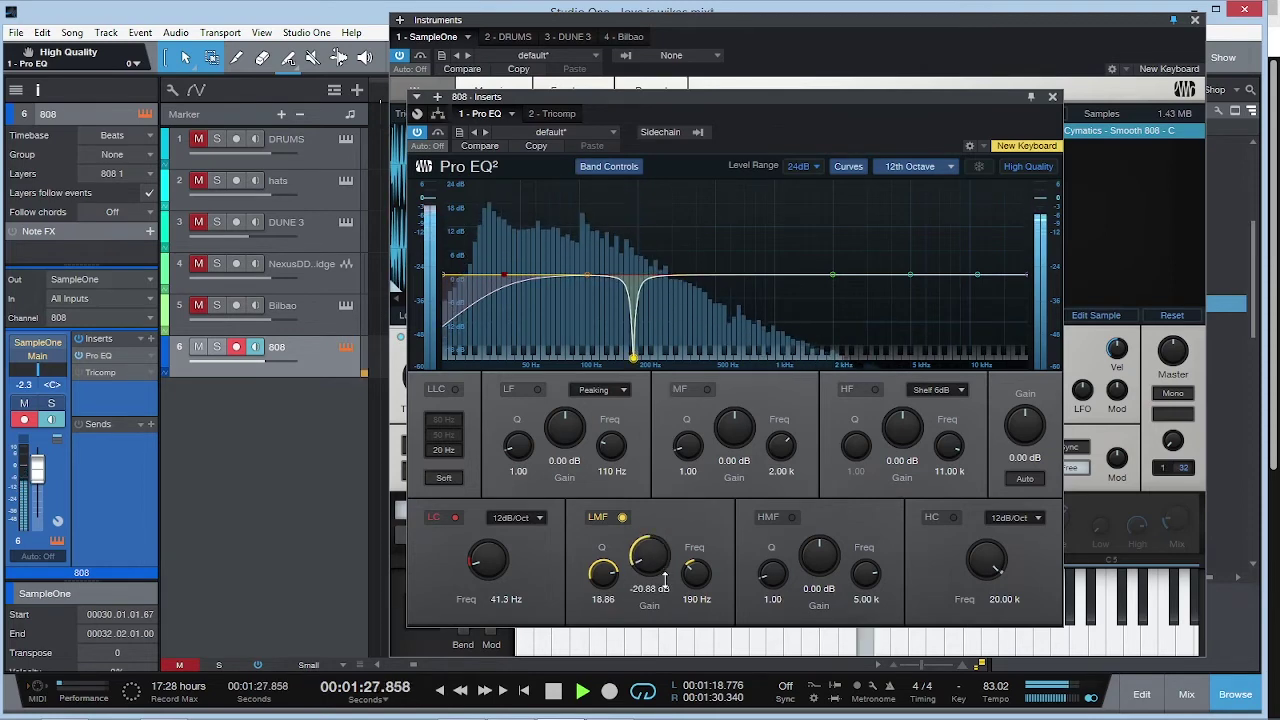
Step: Unmute DRUMS, audition the equalized 808 against the drums, and stop playback
click(199, 139)
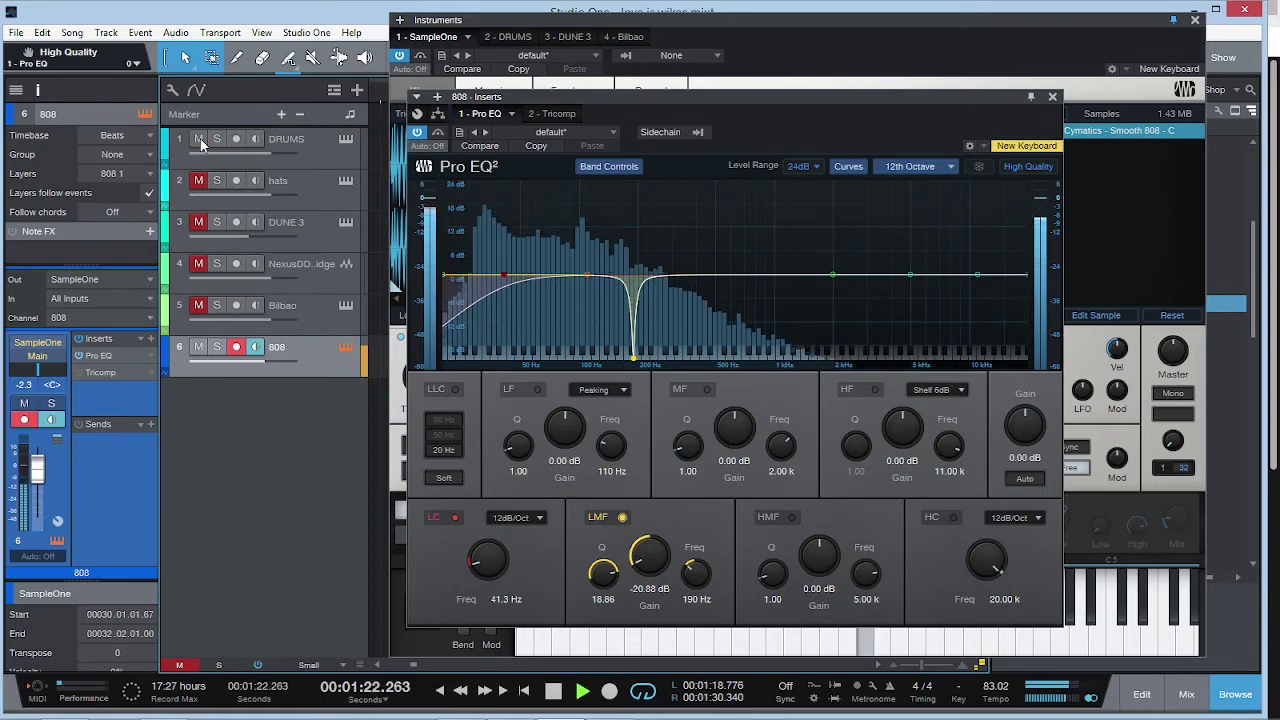
click(200, 180)
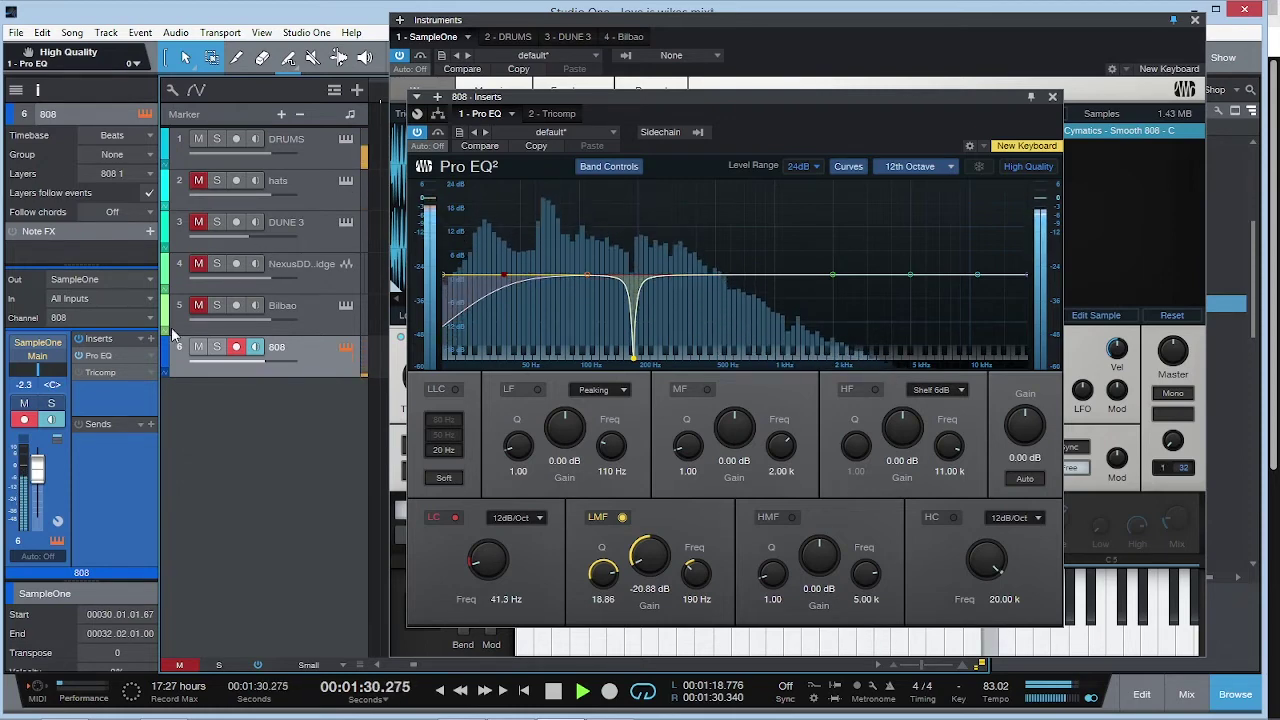
key(space)
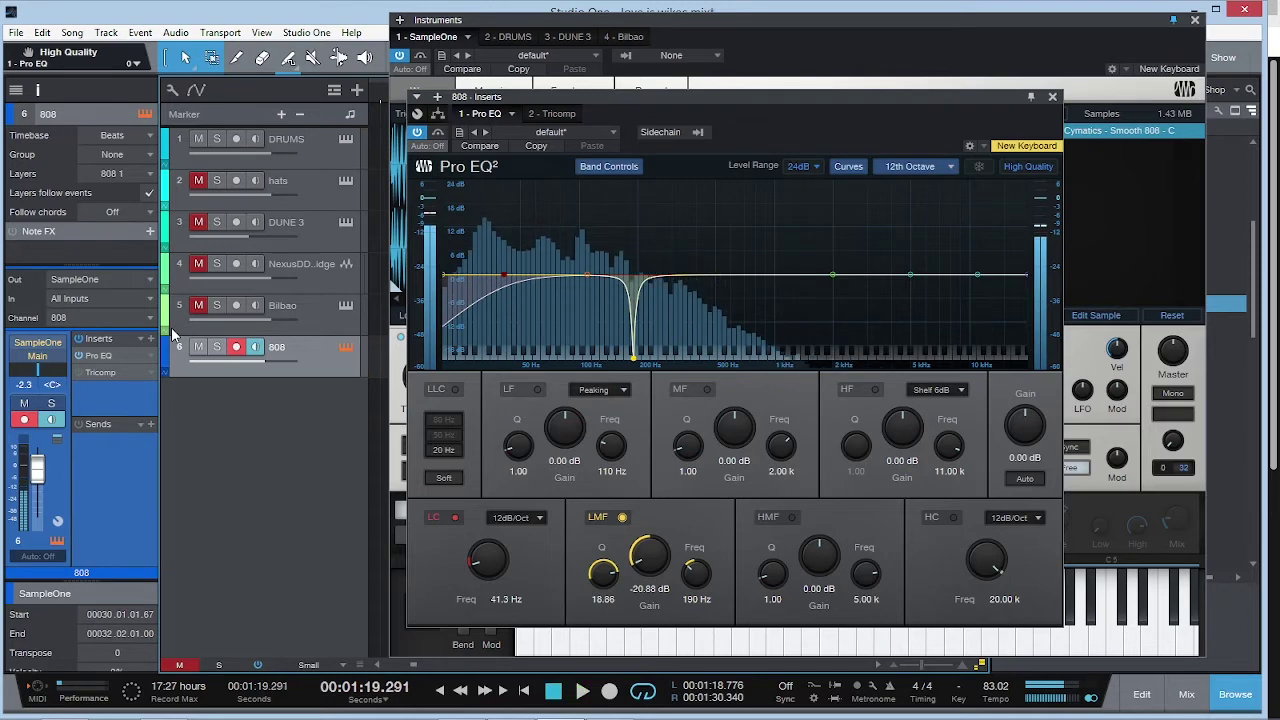
Step: Close the instrument window and enable the 808's Tricomp with Compress at 0.0 and Slow attack
click(100, 372)
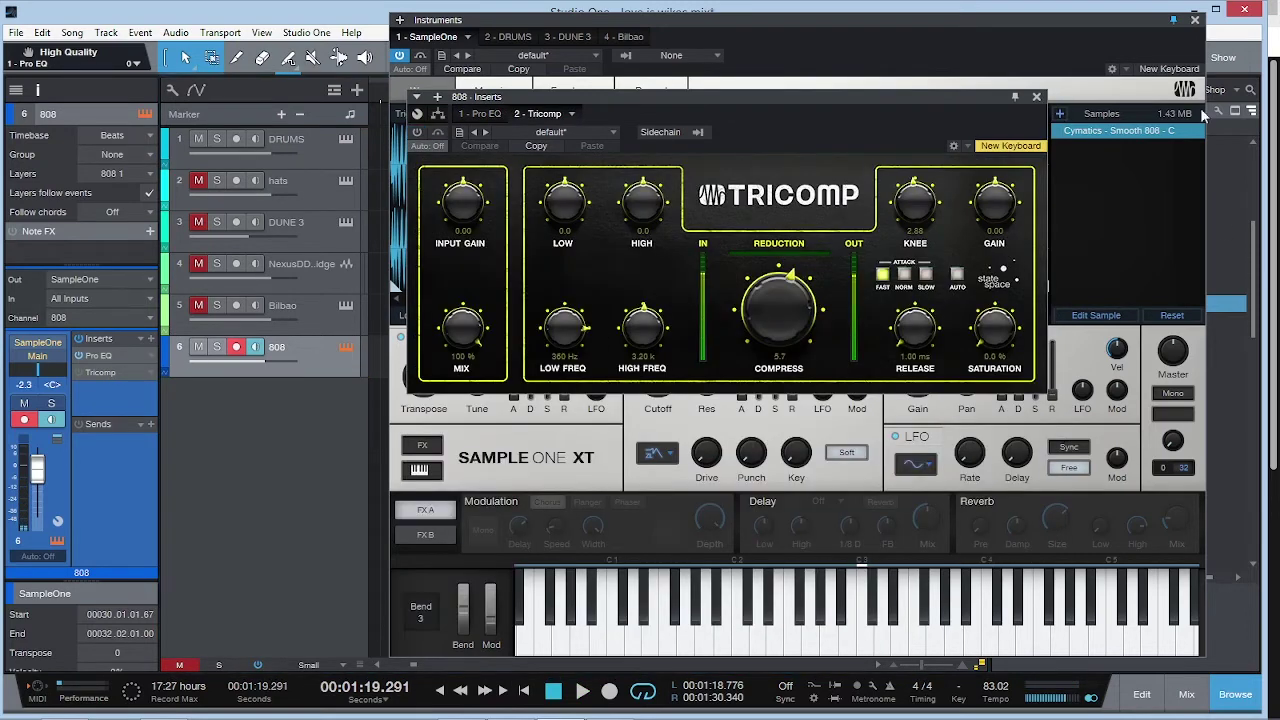
click(1194, 20)
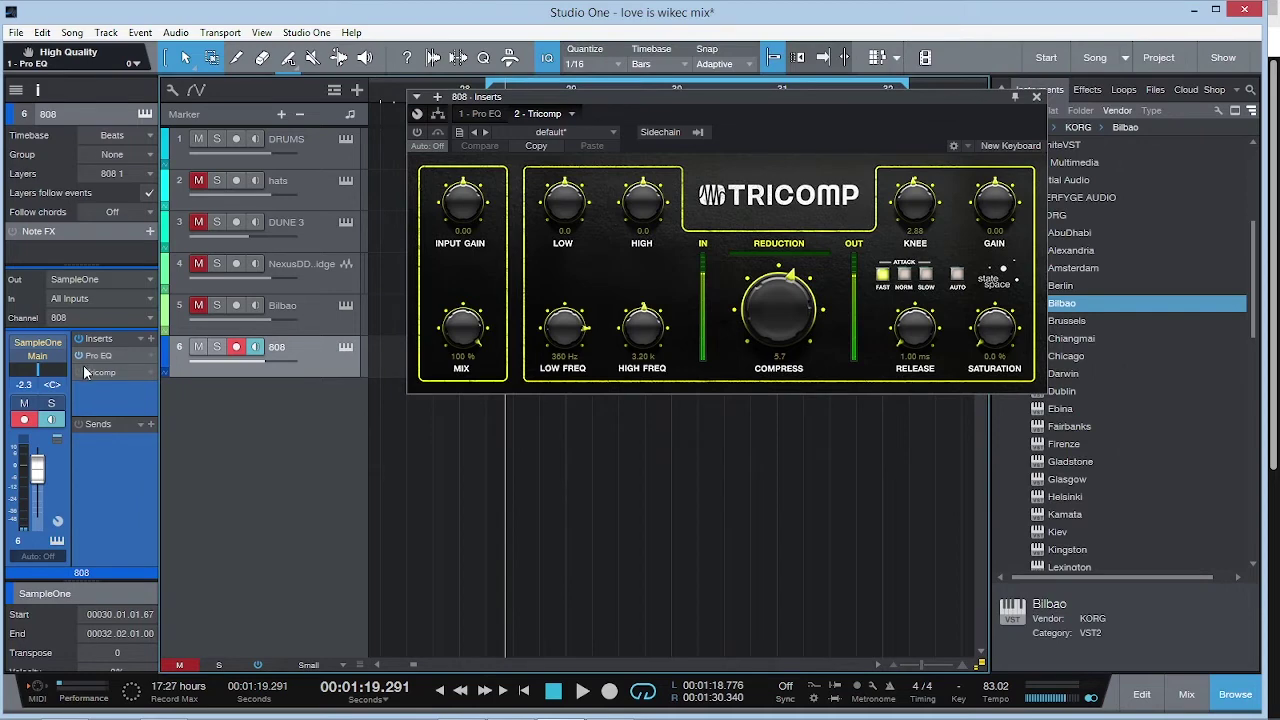
click(794, 303)
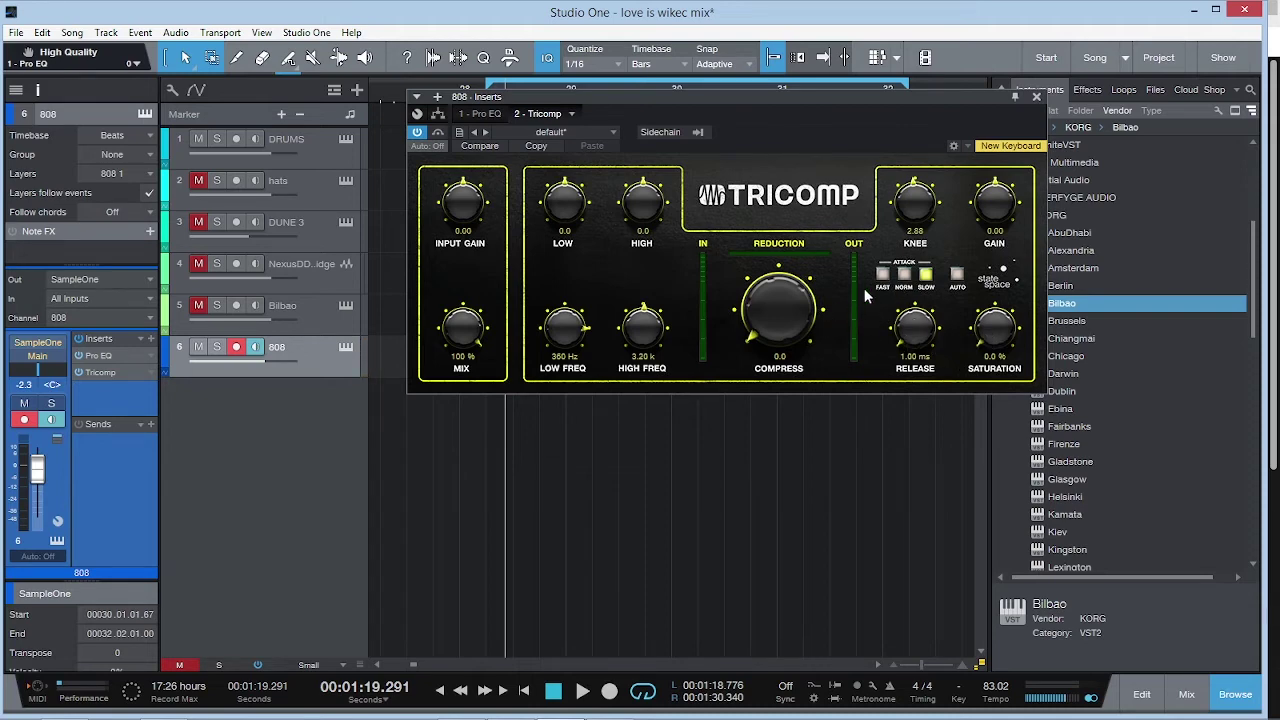
Step: Play the 808 without DRUMS, set Tricomp's Compress to 2.6, and try the Saturation control before returning it to 0%
key(space)
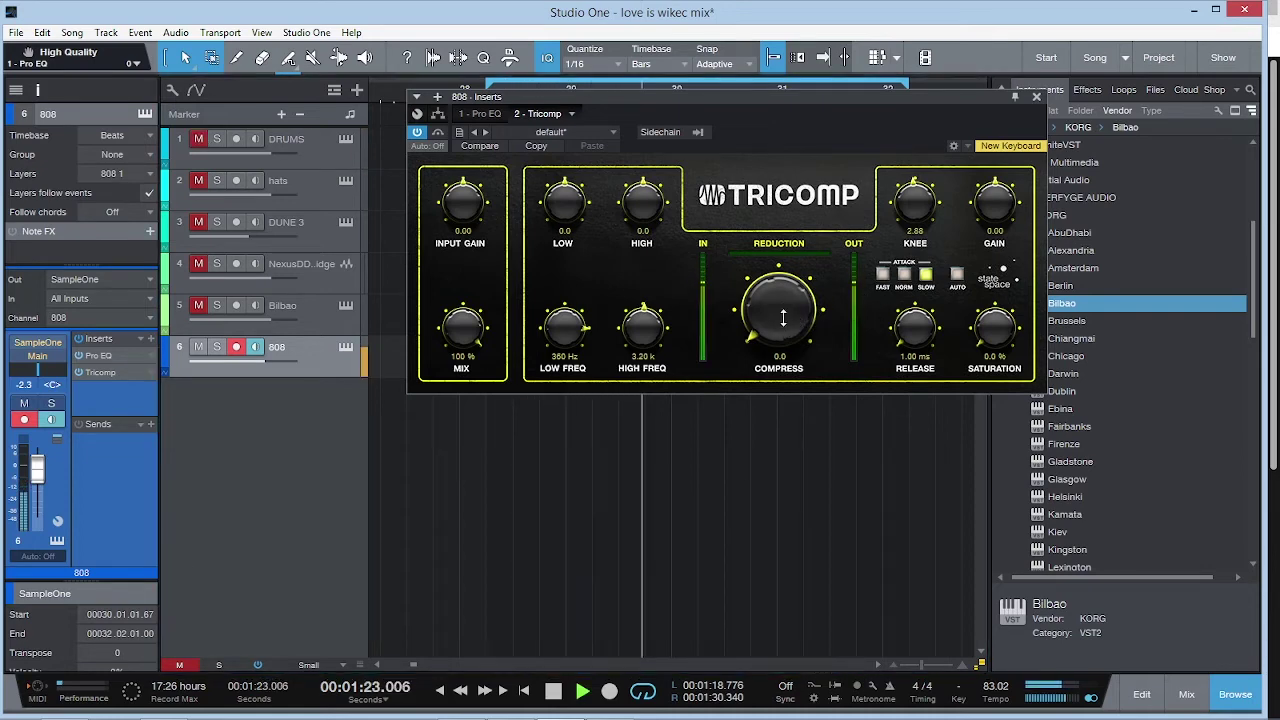
drag(783, 317, 783, 295)
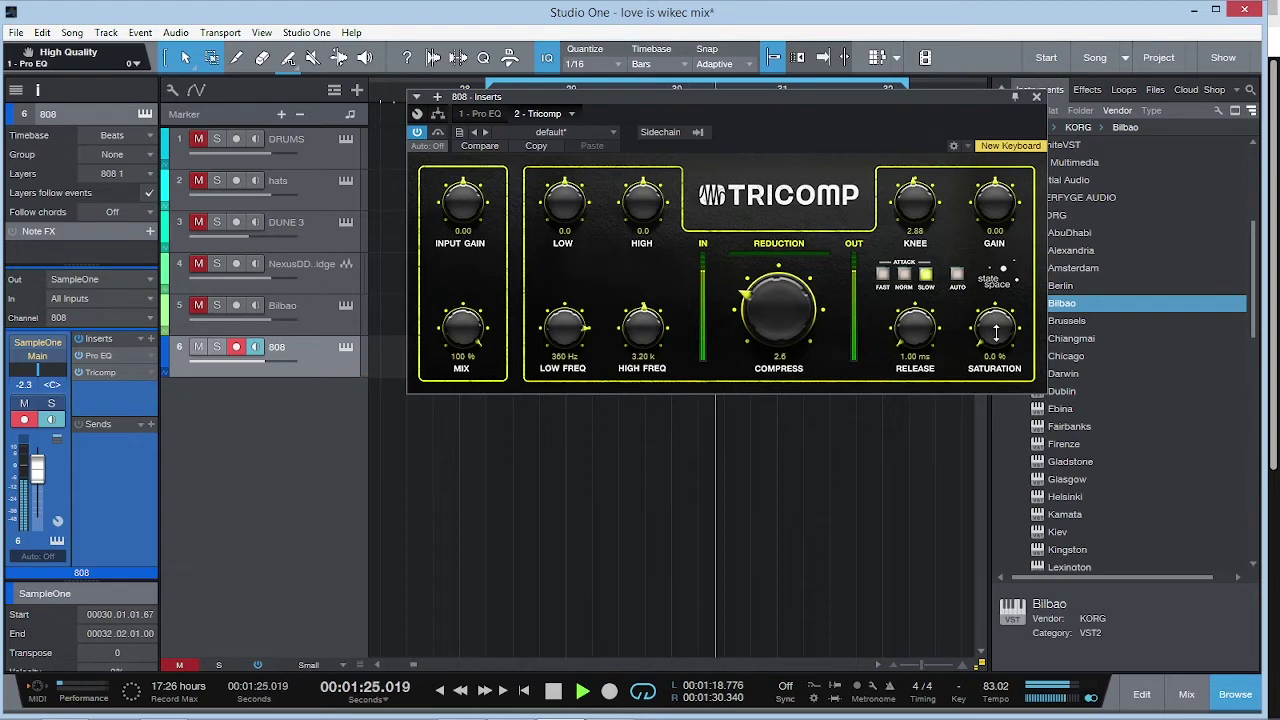
mouse_move(996, 333)
mouse_down()
mouse_move(1015, 202)
mouse_move(994, 340)
mouse_up()
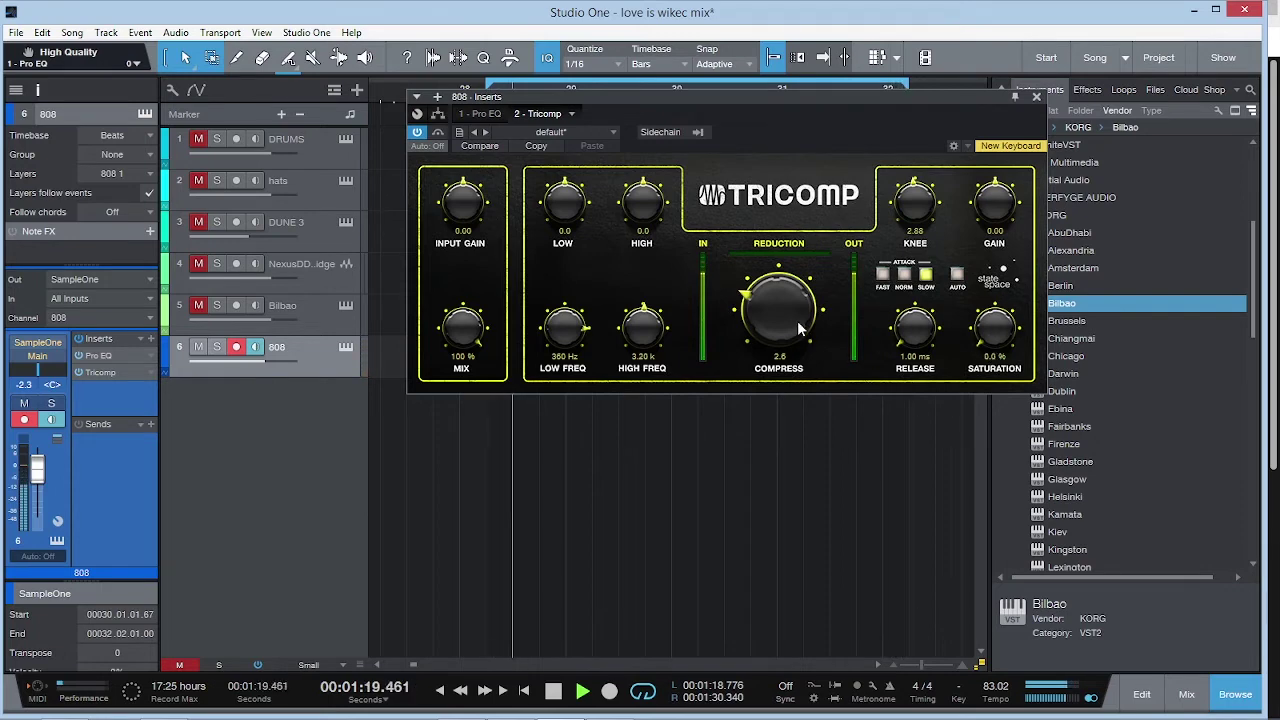
Step: Set the 808's Tricomp Compress to 5.5, compare Fast attack before returning to Slow, and unmute DRUMS
drag(795, 318, 799, 281)
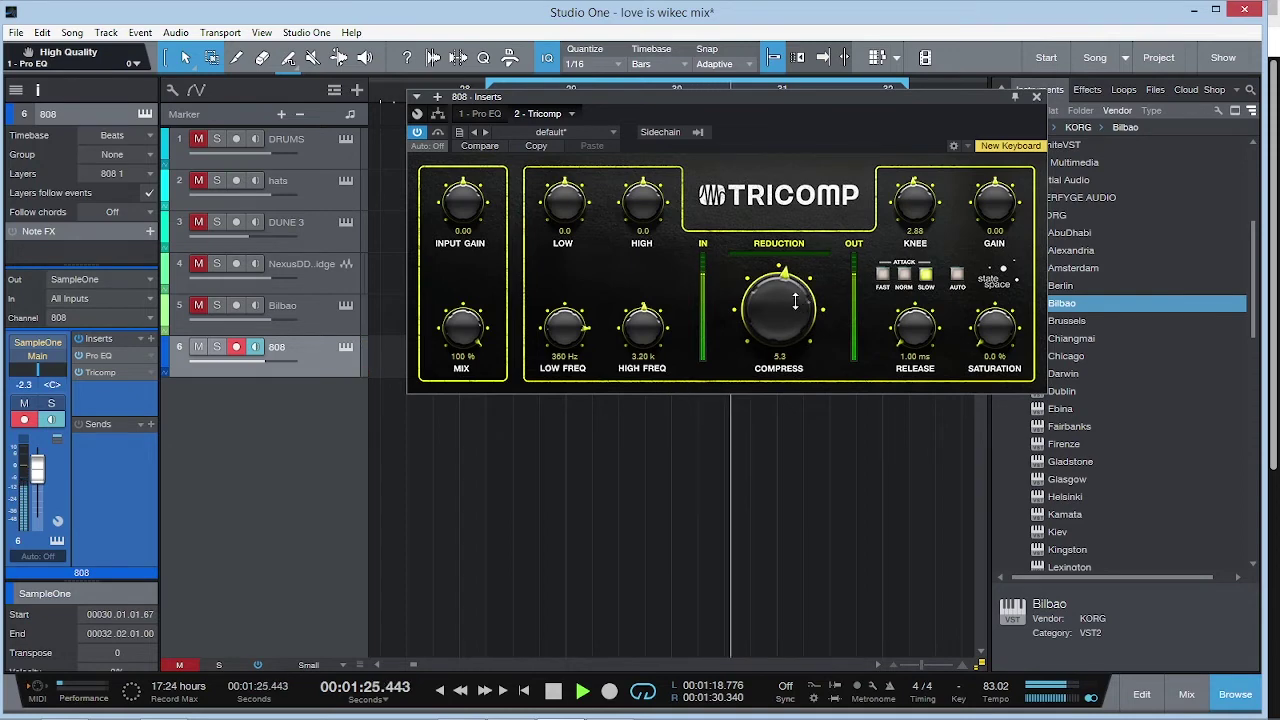
drag(798, 305, 797, 301)
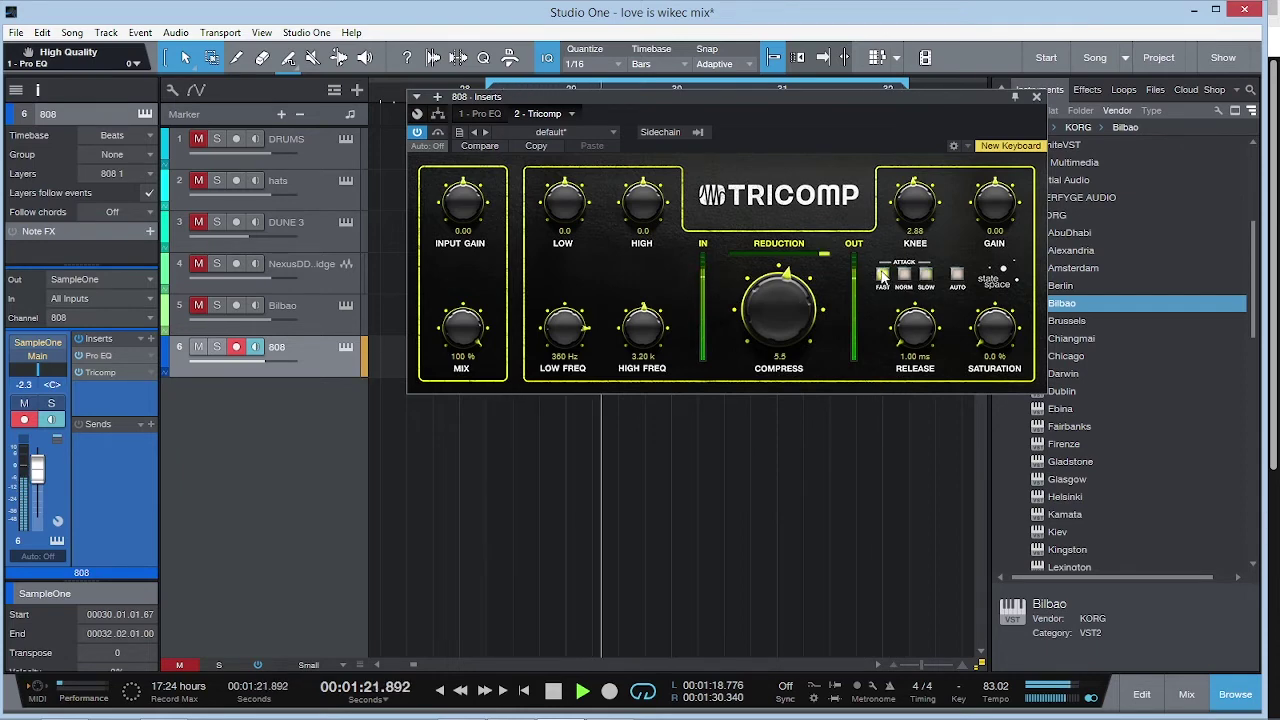
click(926, 276)
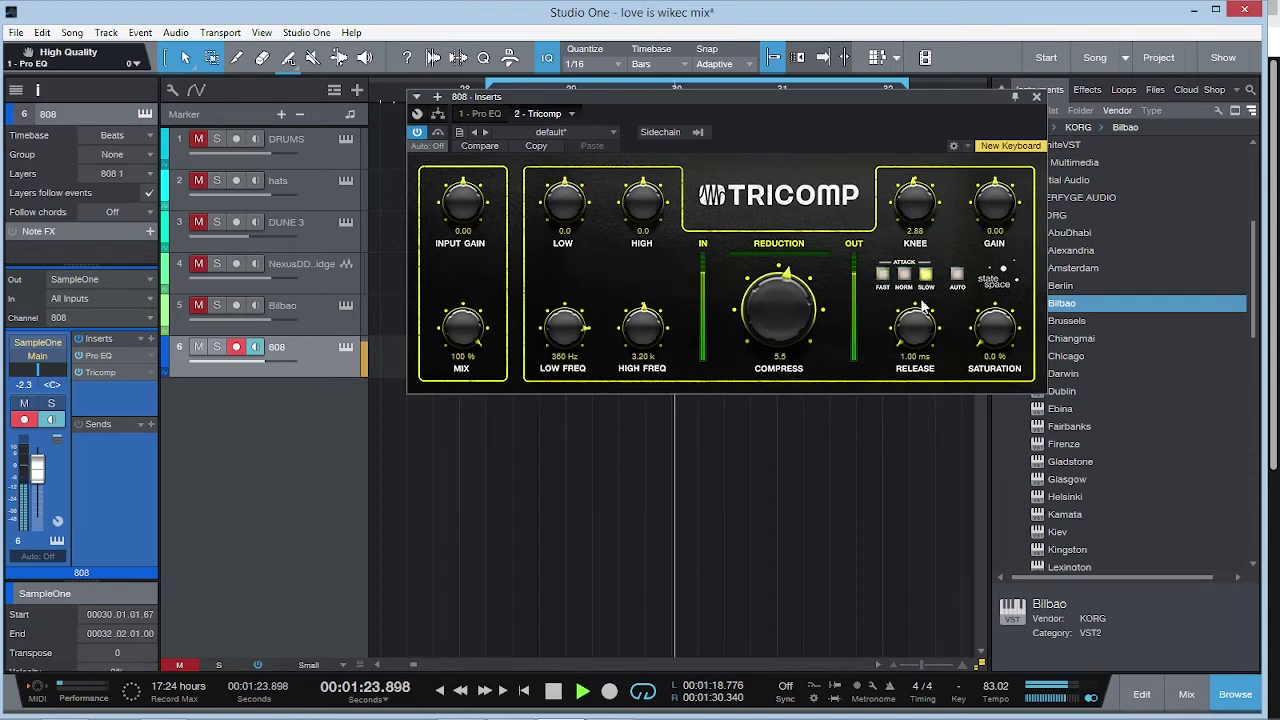
click(198, 140)
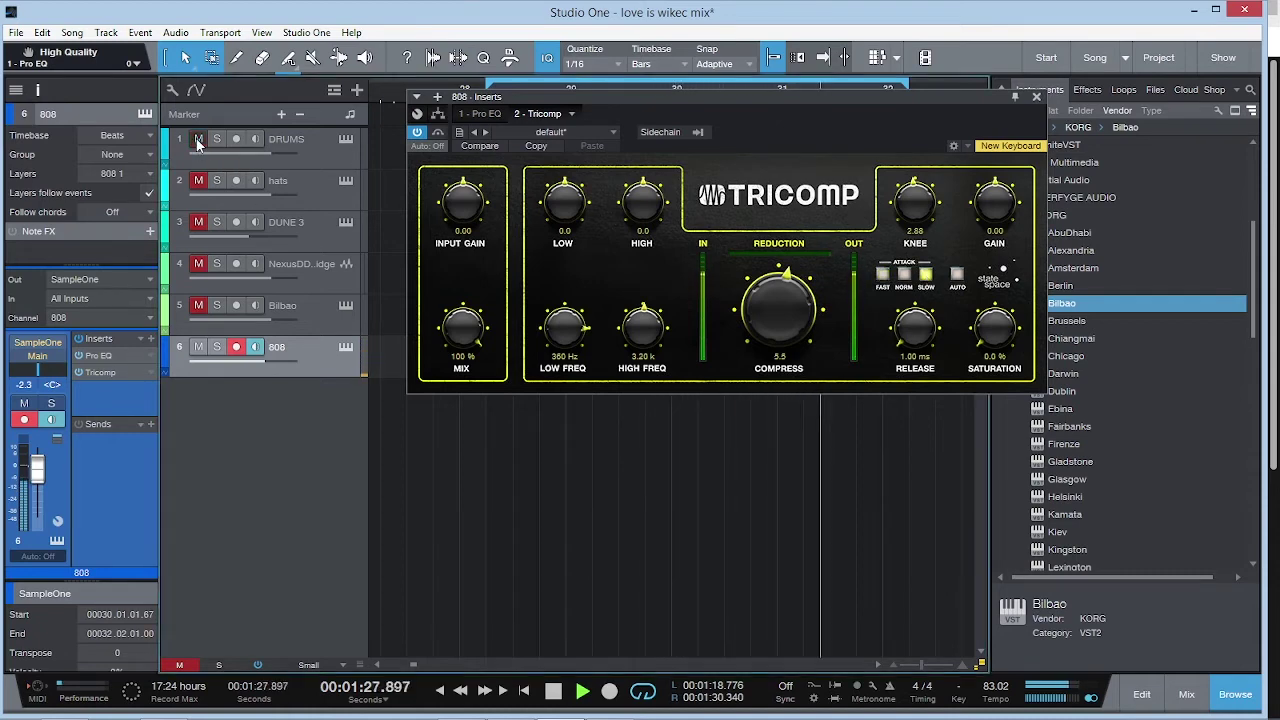
Step: Unmute hats, DUNE 3 and Bilbao, and set the 808's Tricomp Compress to 5.6
click(198, 182)
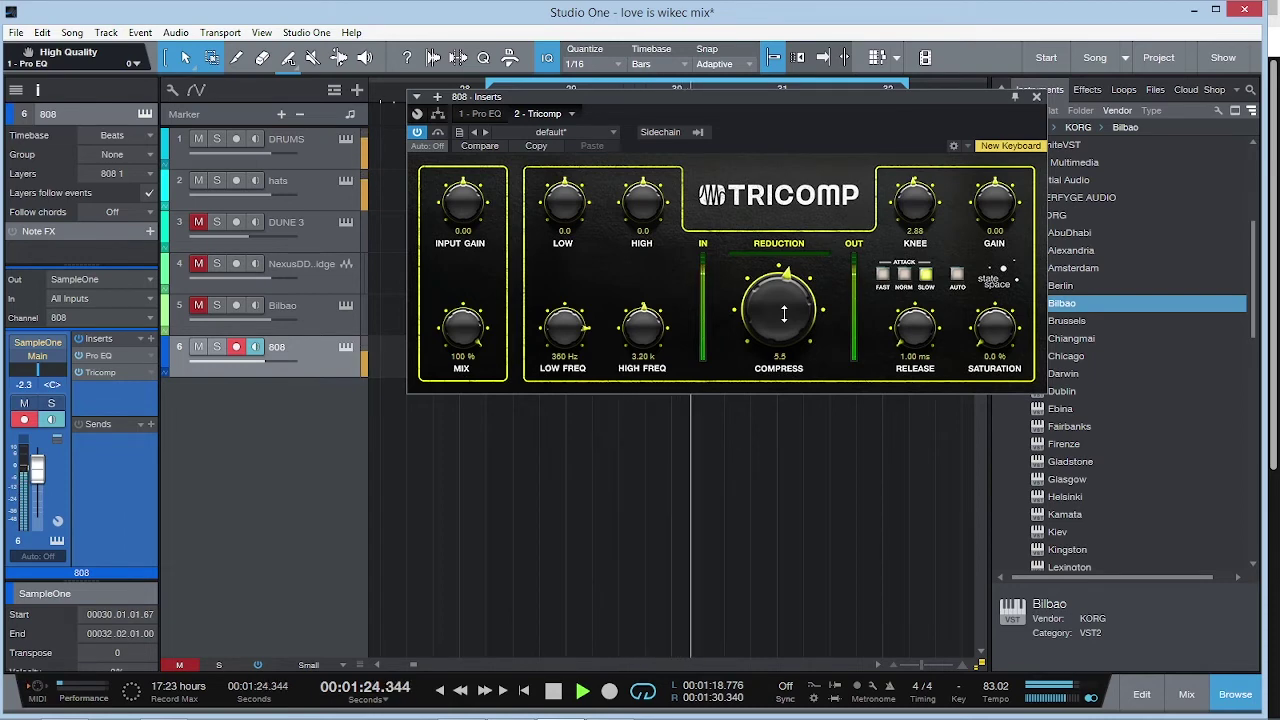
scroll(785, 316, up, 1)
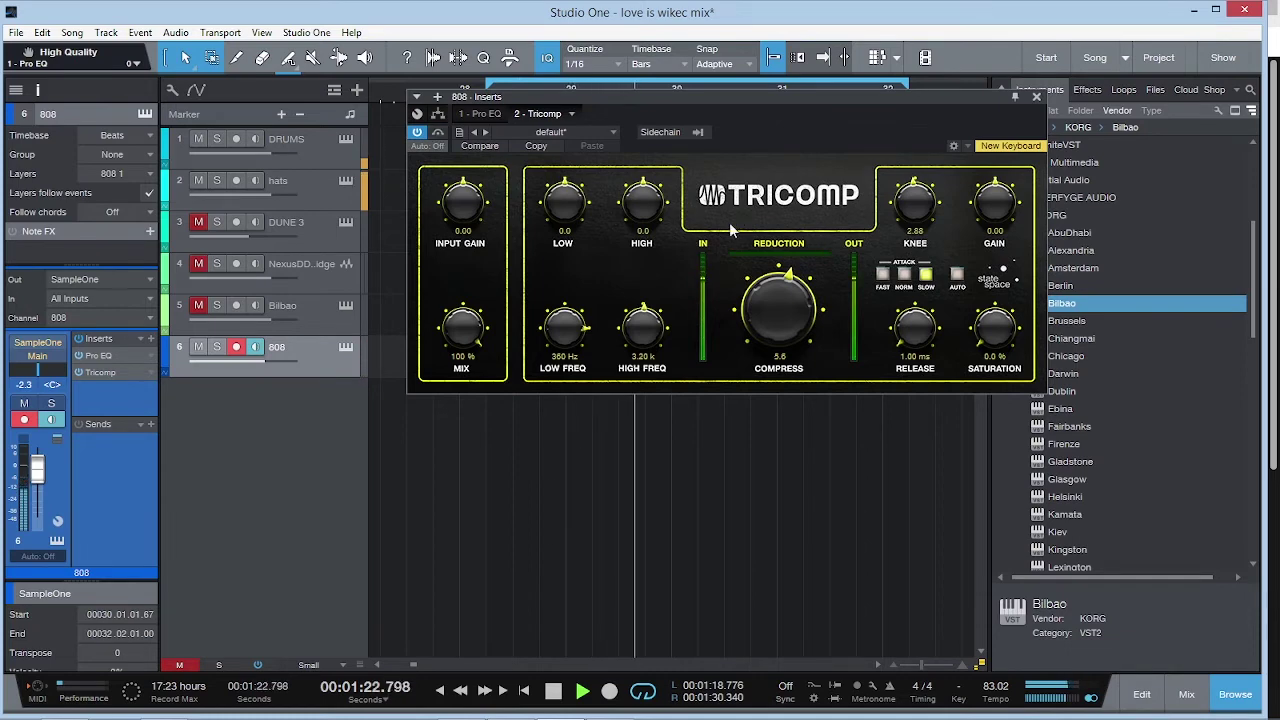
click(198, 221)
click(199, 305)
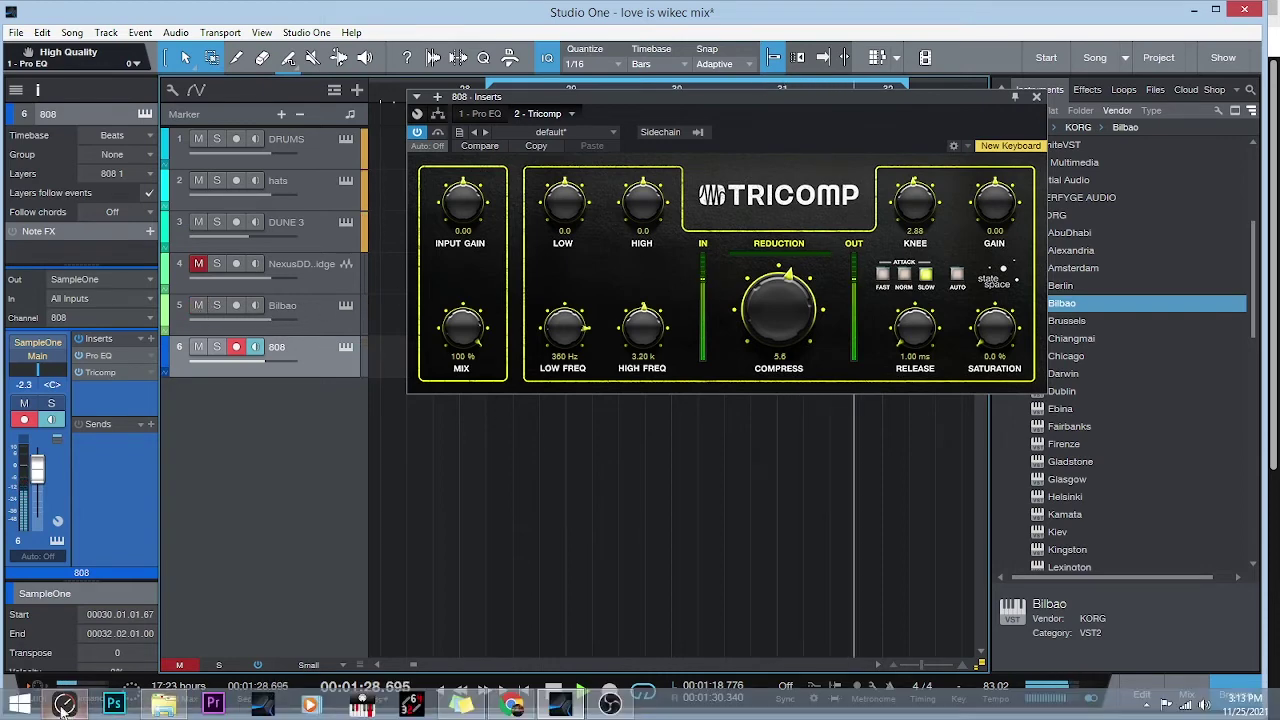
Step: Check the main output level in RME TotalMix FX, return to Studio One, move the Tricomp window and restart playback
click(264, 702)
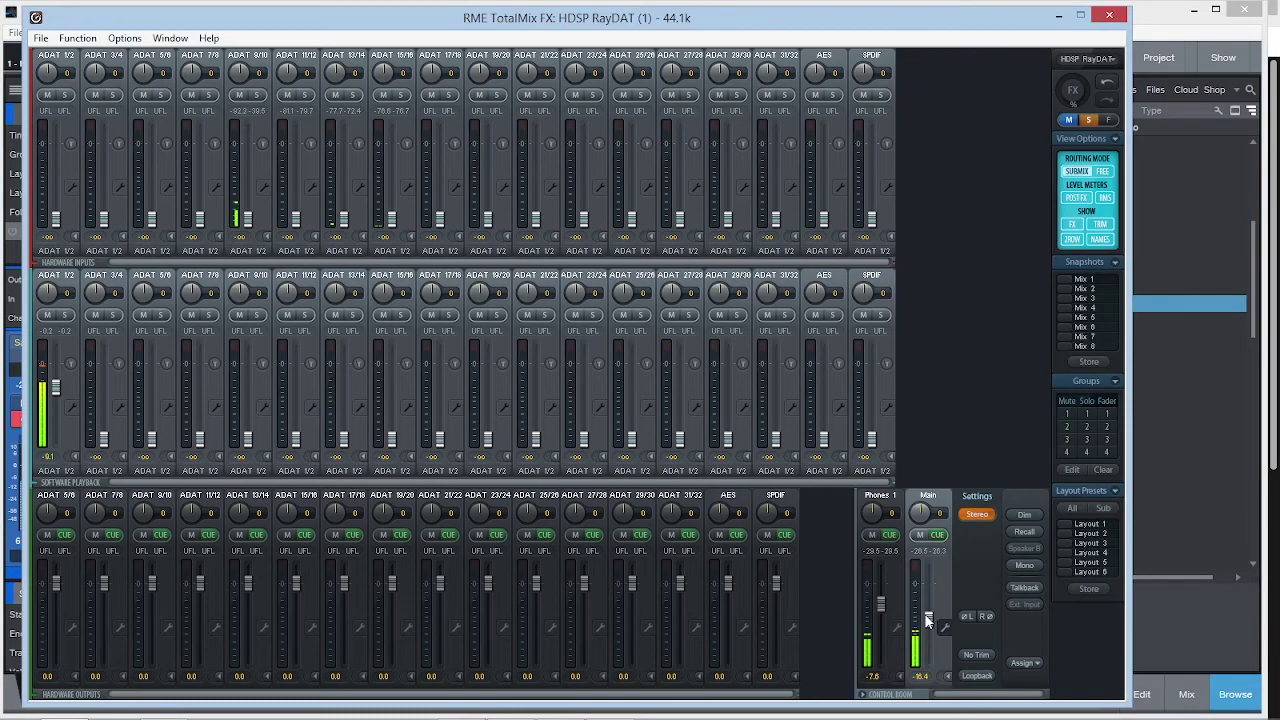
click(1058, 17)
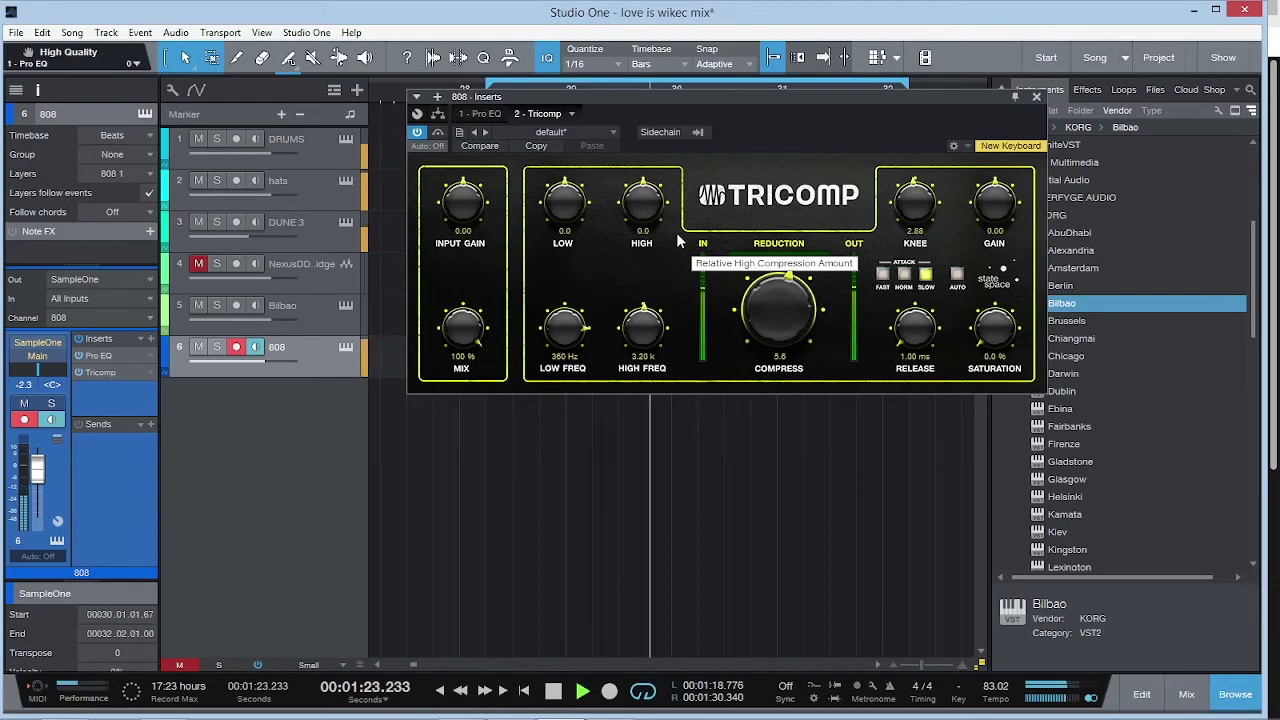
drag(773, 108, 758, 154)
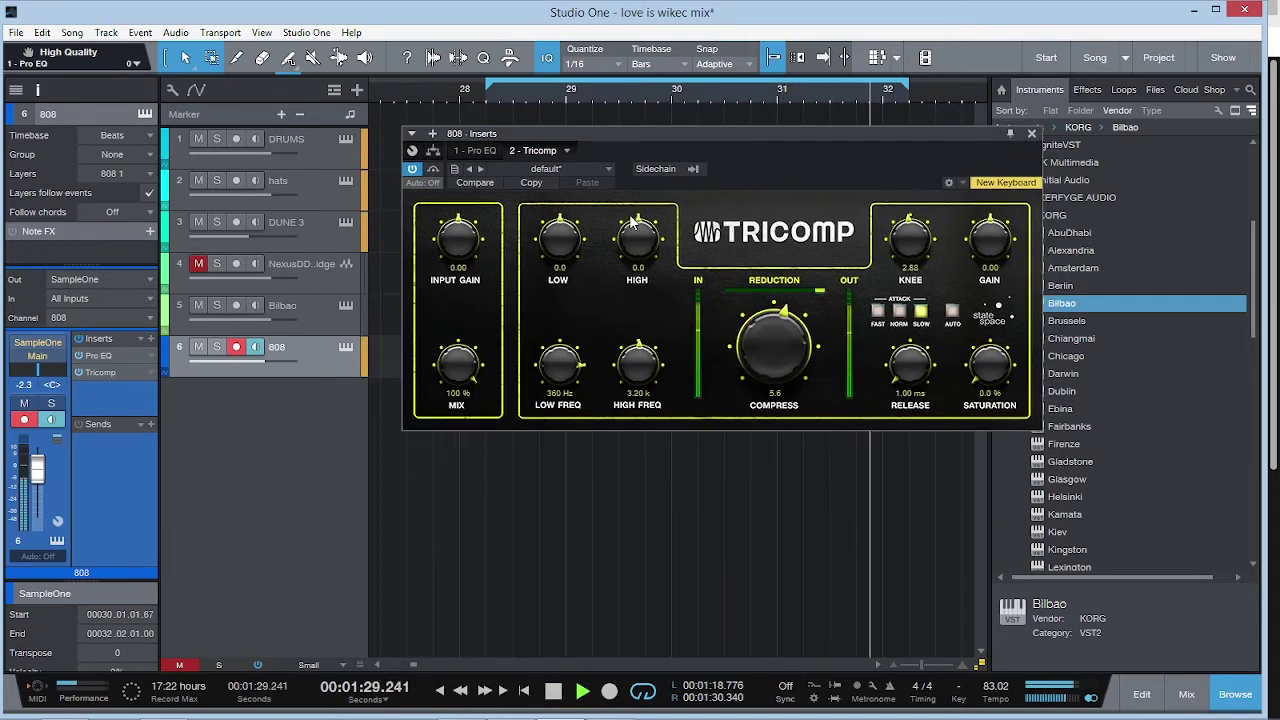
key(space)
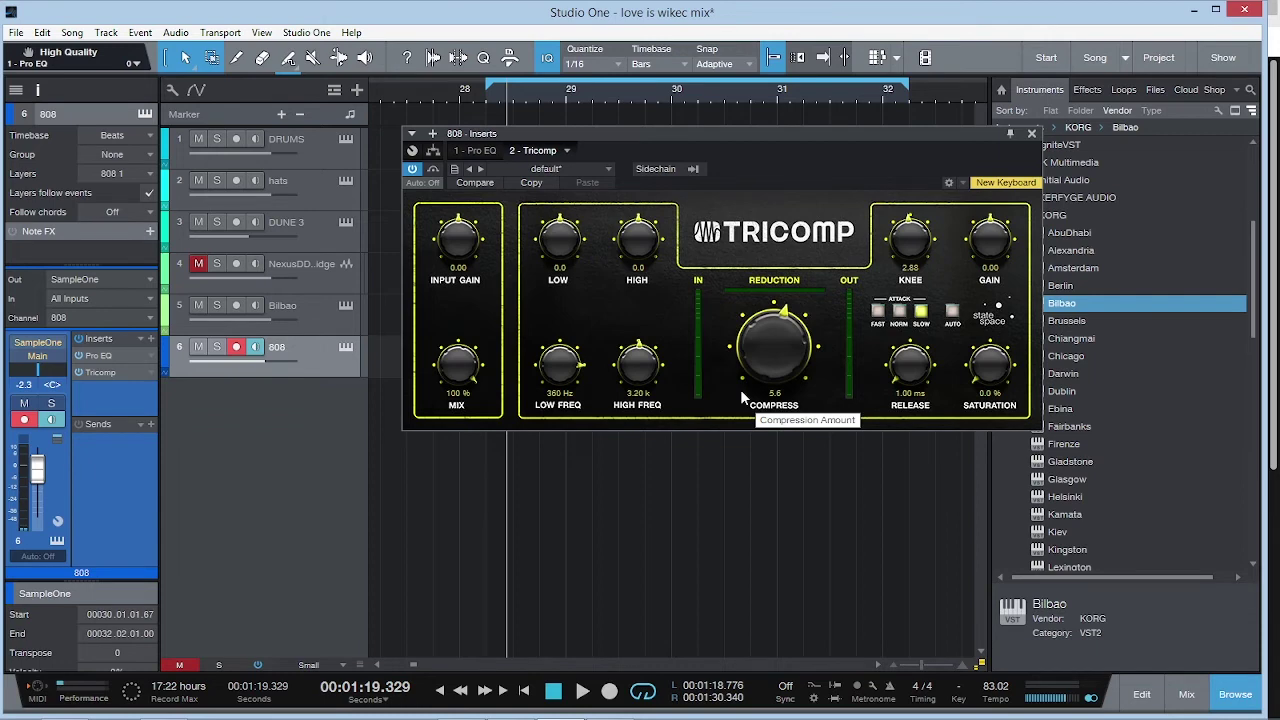
key(space)
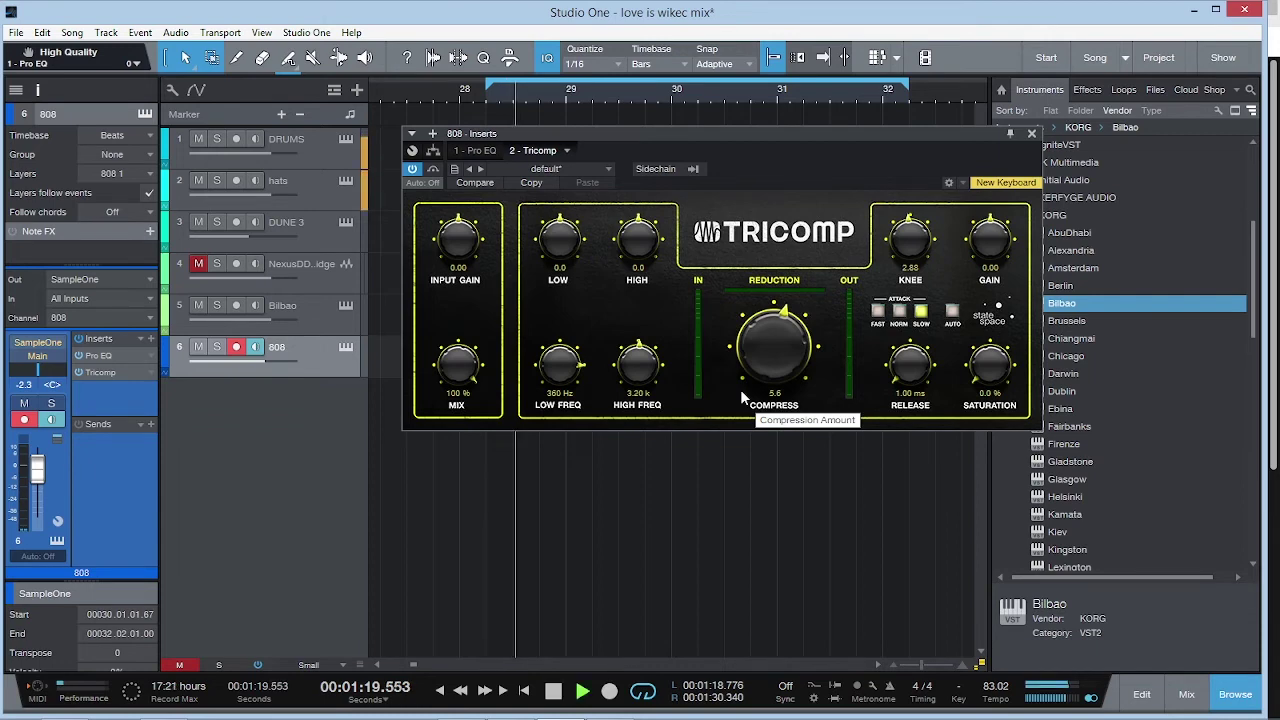
Step: Unmute the Nexus track, disarm recording on the 808, and set its Tricomp Compress to 5.7
click(199, 264)
click(236, 346)
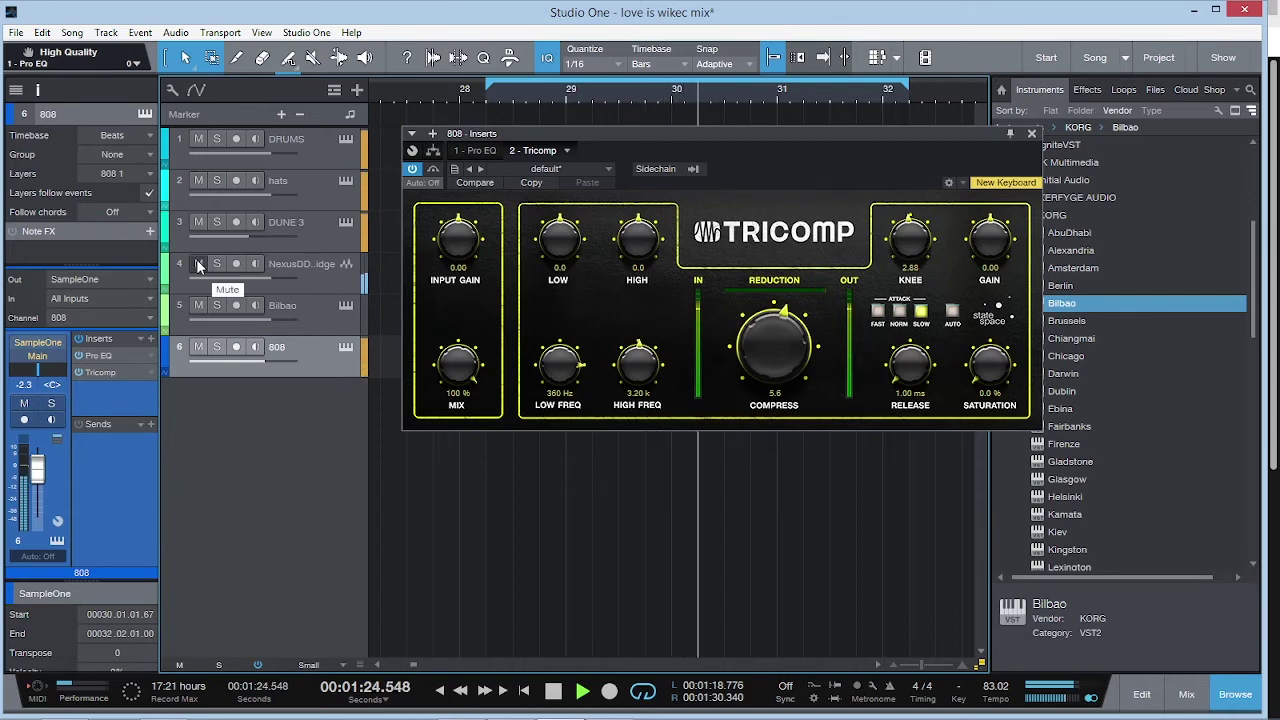
drag(792, 369, 784, 366)
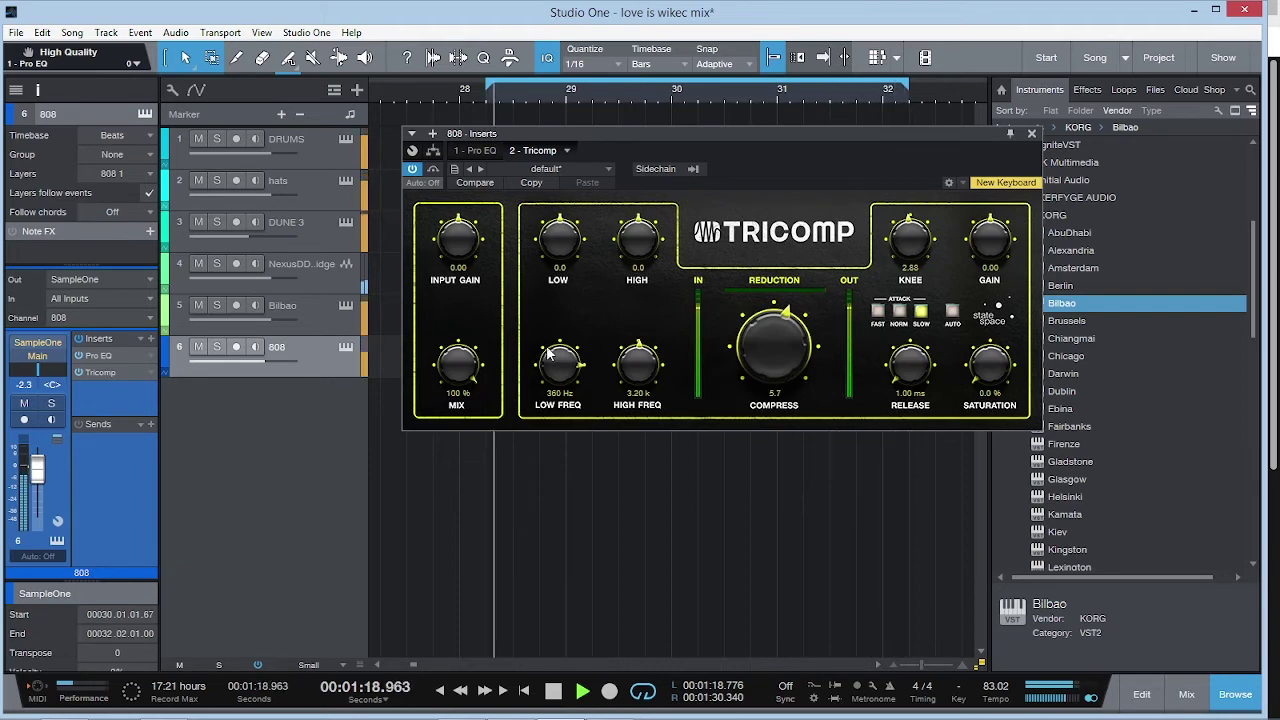
Step: Mute the Nexus, Bilbao and DUNE 3 tracks, audition the 808 while trying Tricomp's Fast attack, and unmute DUNE 3
click(198, 264)
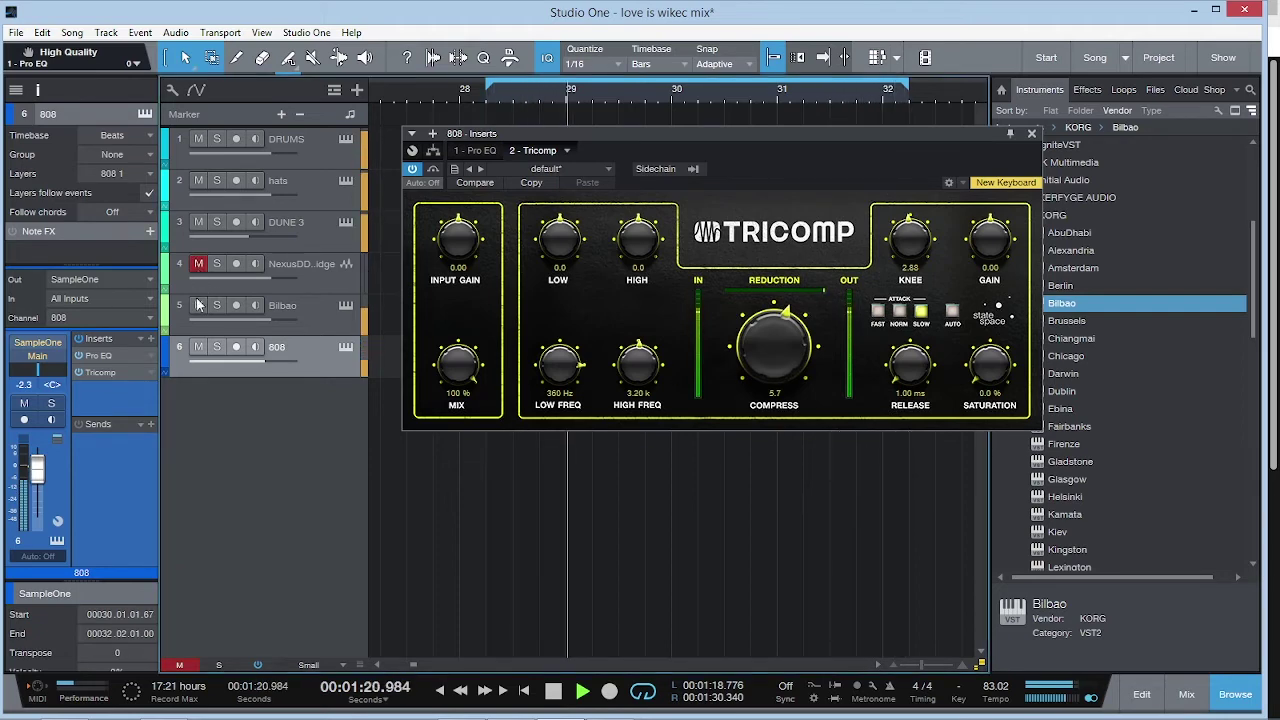
click(199, 306)
click(198, 222)
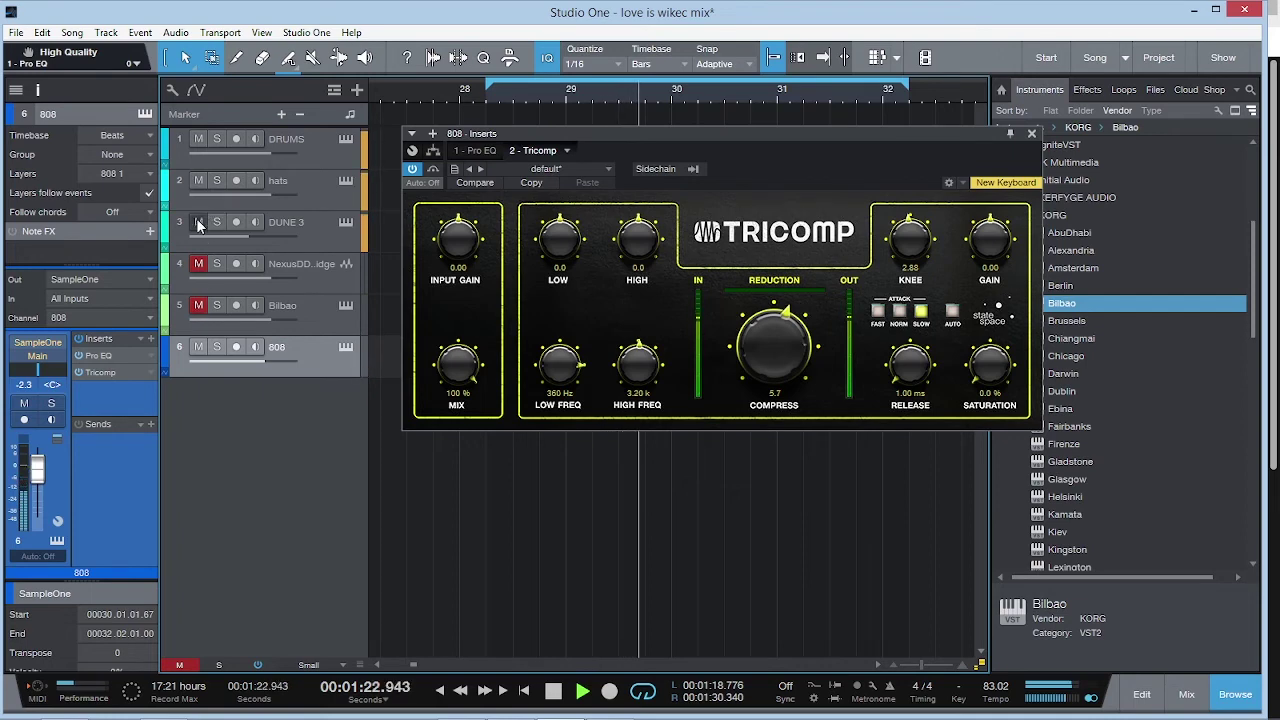
click(878, 313)
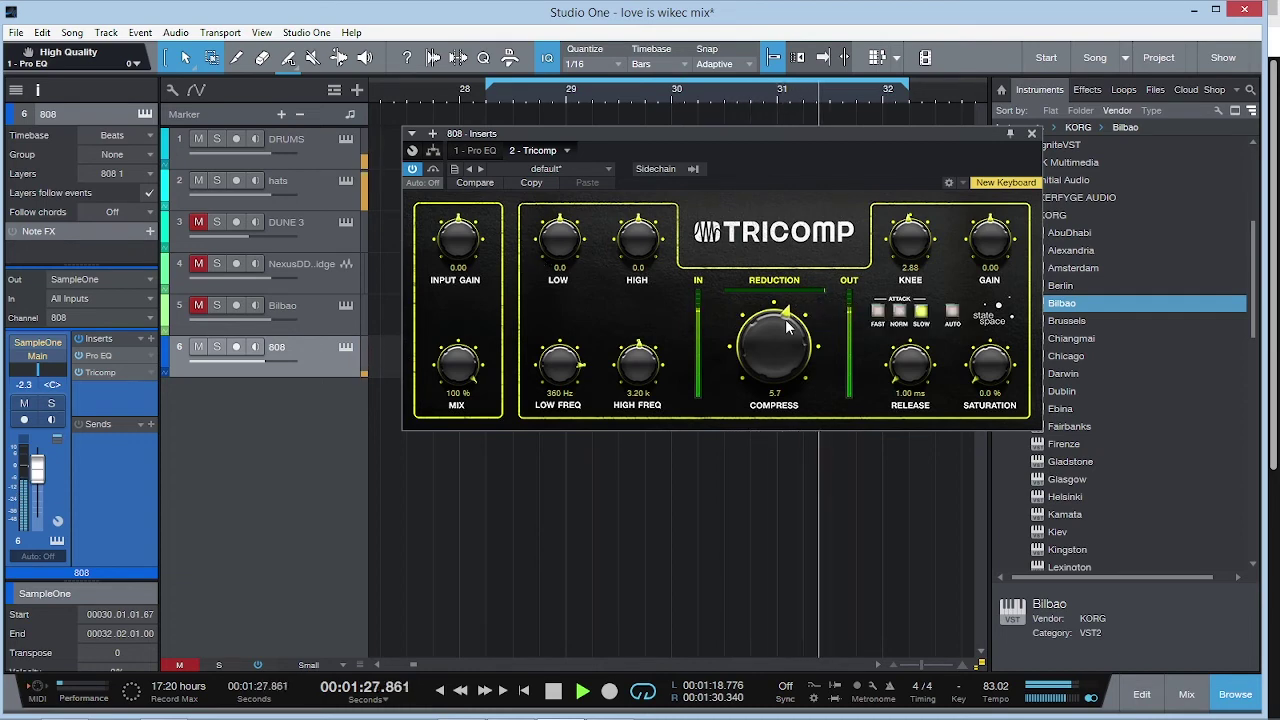
click(198, 222)
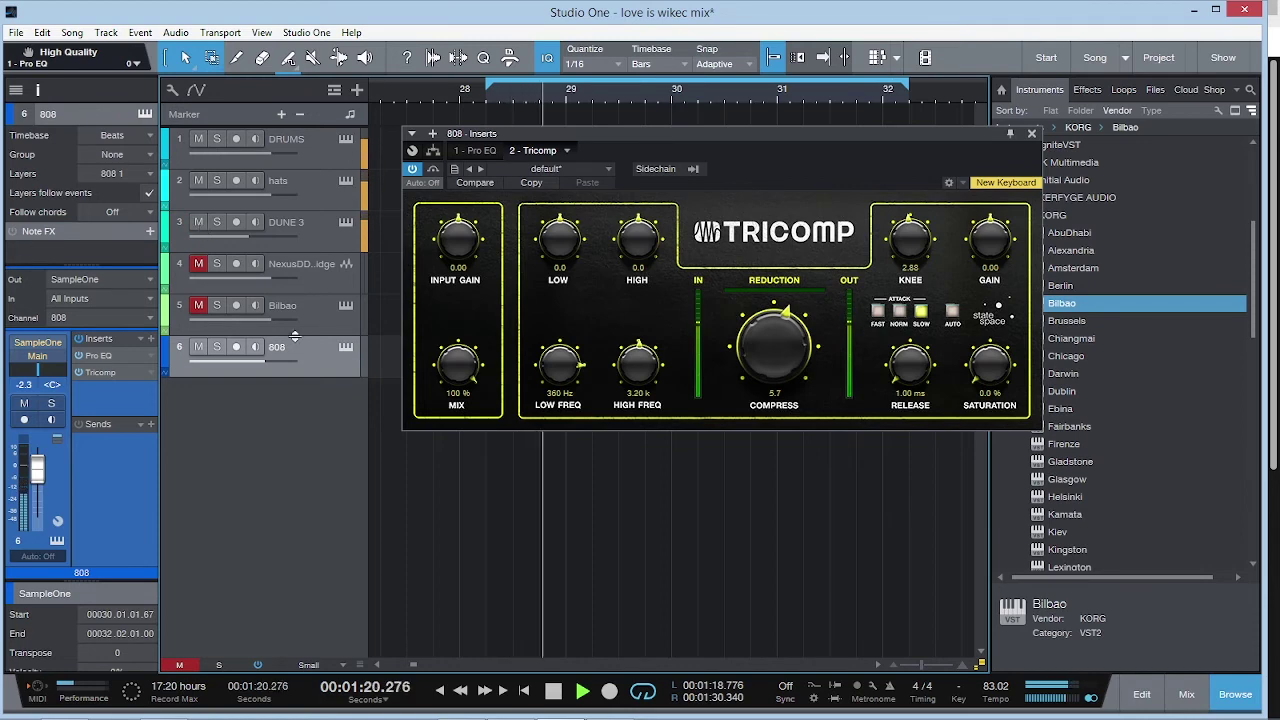
Step: Open the 808's Pro EQ to review its curve, close the window, and resume playback
click(100, 356)
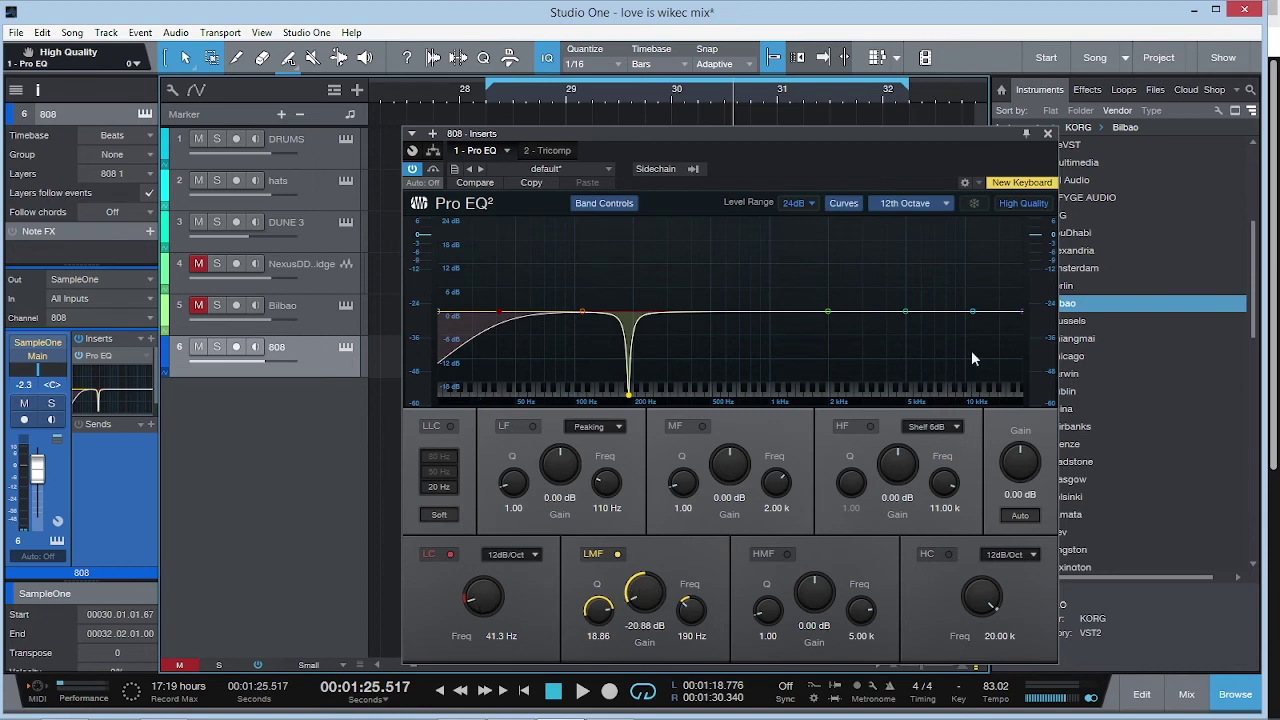
click(1047, 133)
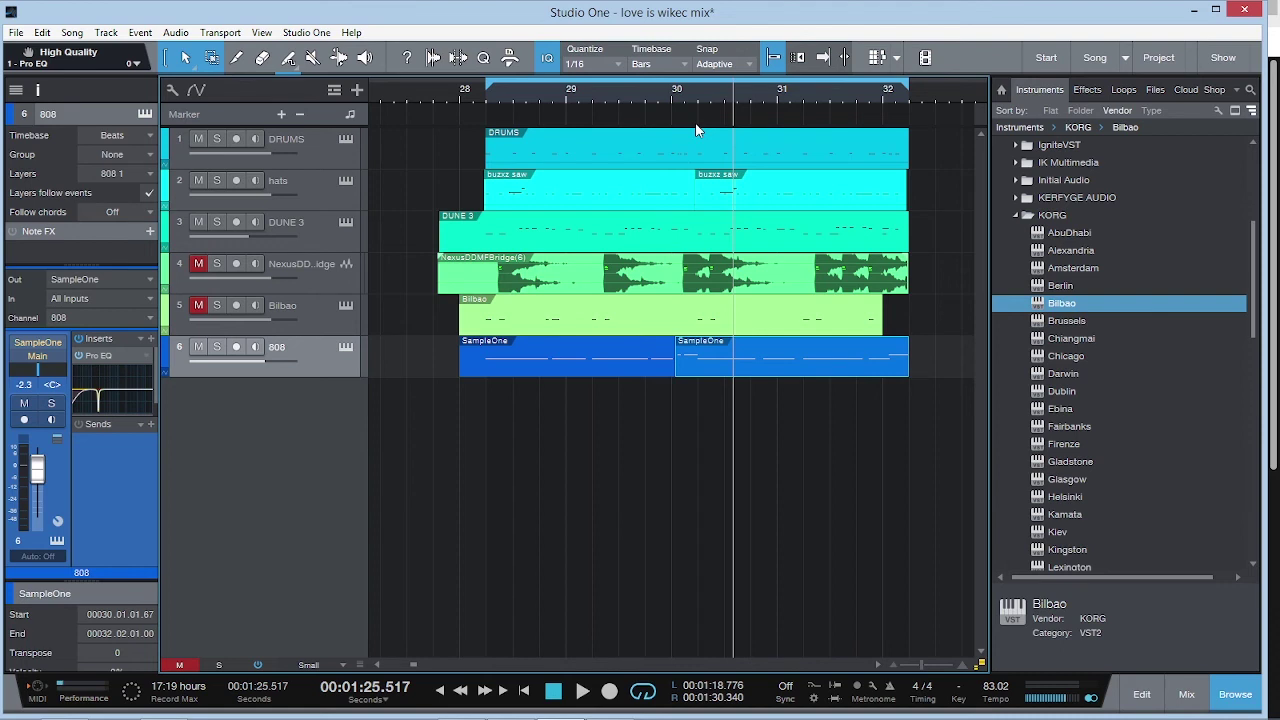
key(space)
Step: Unmute Bilbao and the Nexus track to hear the full mix, leaving the 808 disarmed for recording
click(198, 305)
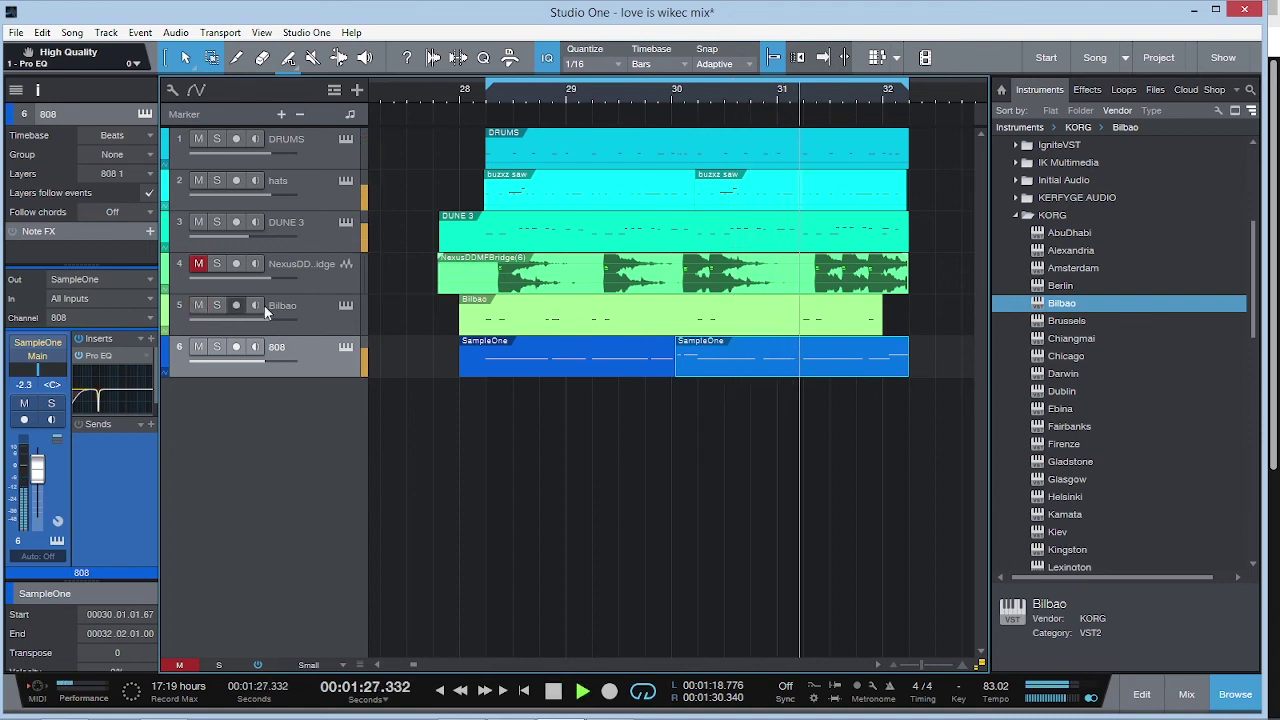
click(307, 316)
click(307, 356)
click(236, 347)
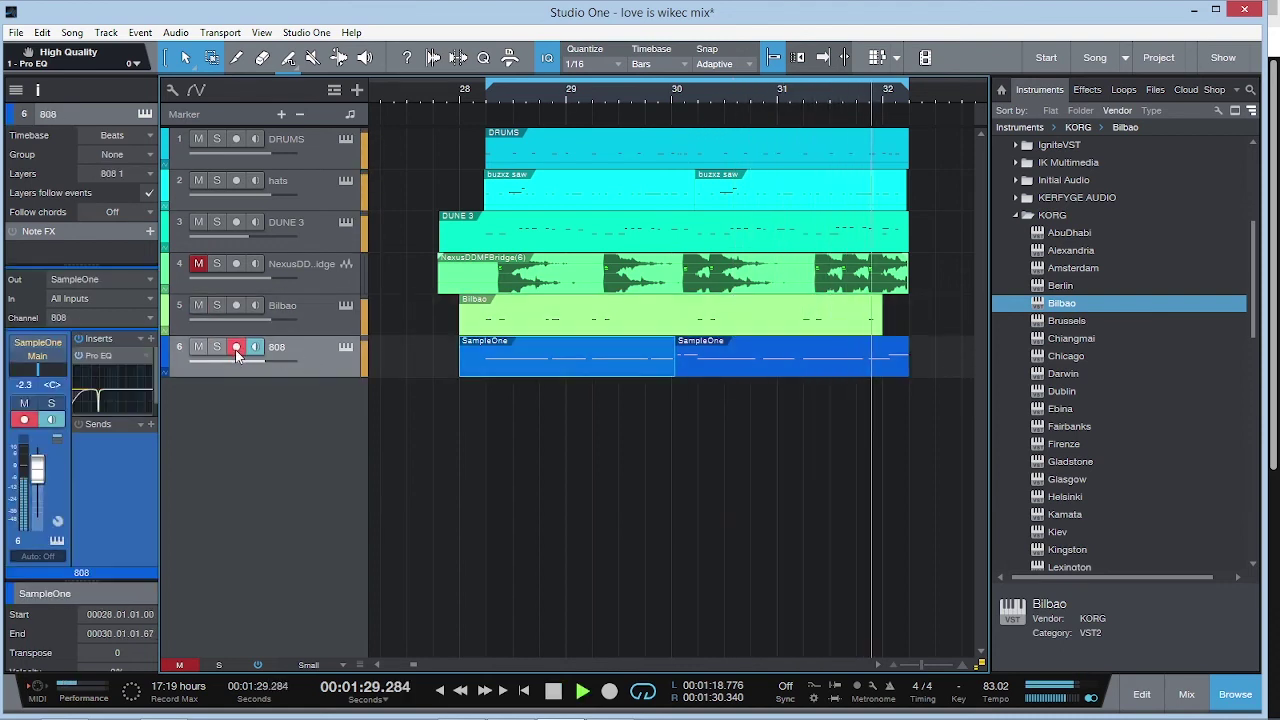
click(197, 262)
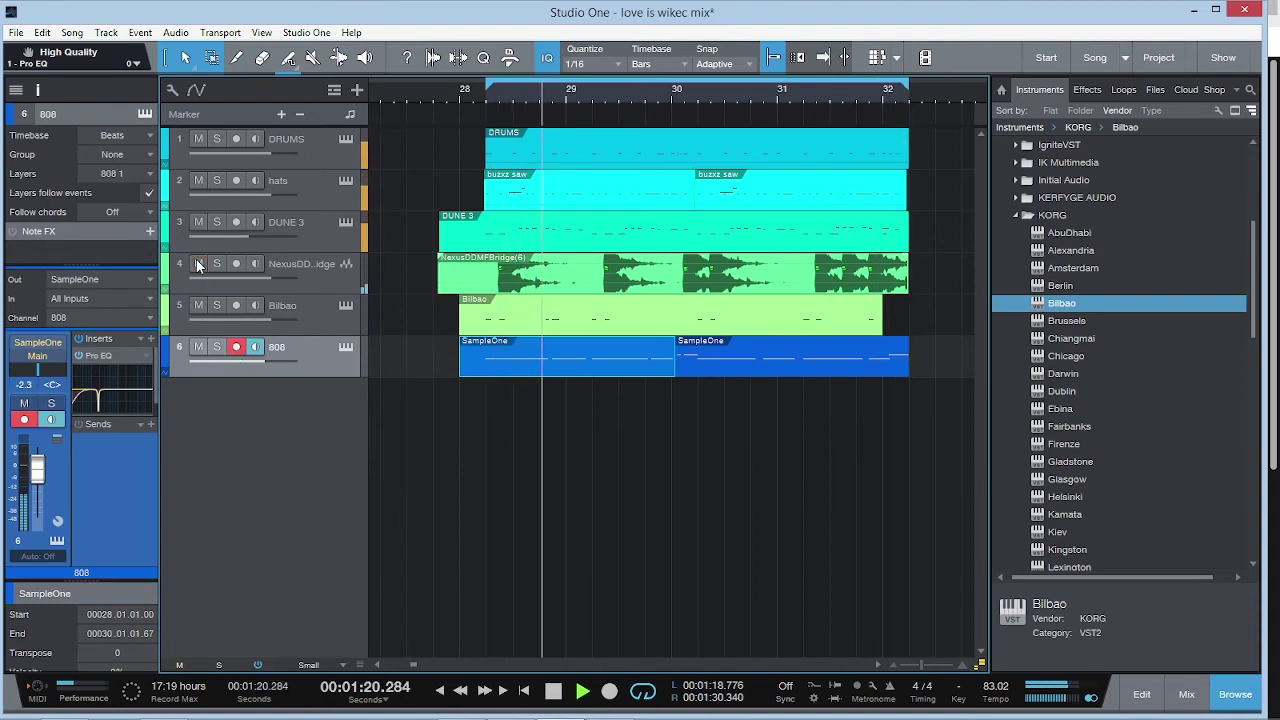
click(240, 347)
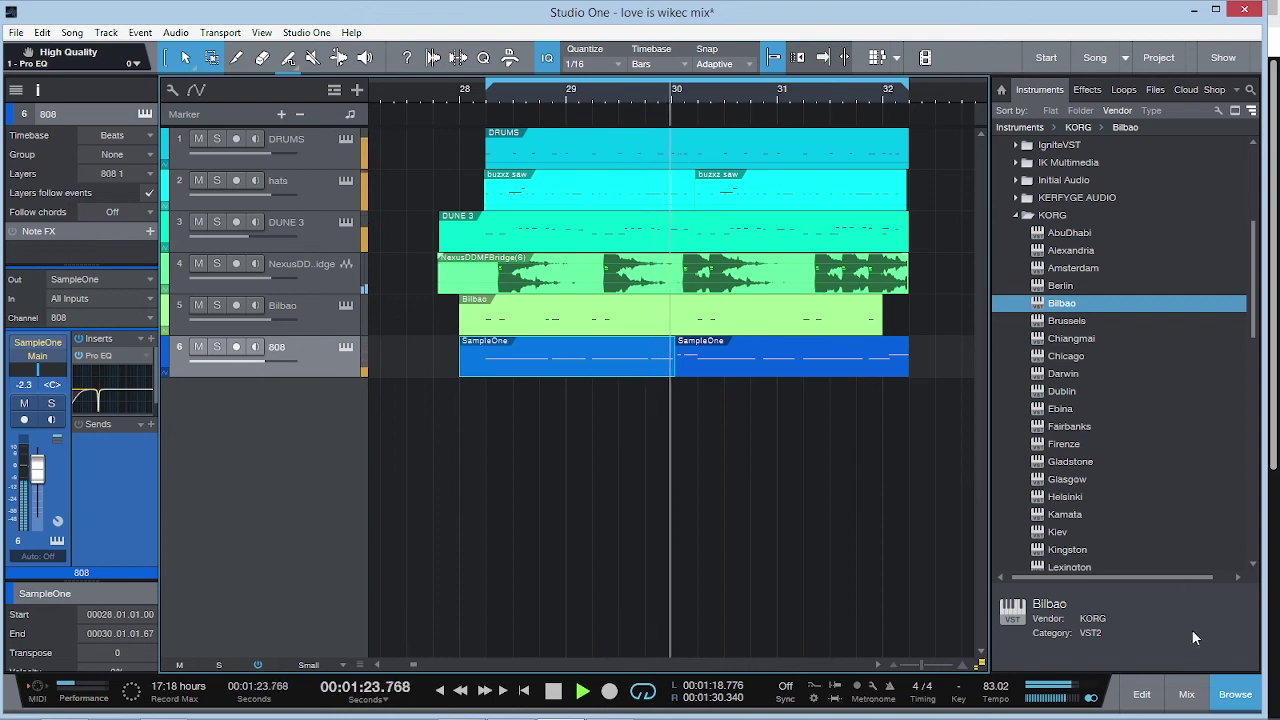
Step: Hide the instrument browser and select the Bilbao track
click(1235, 694)
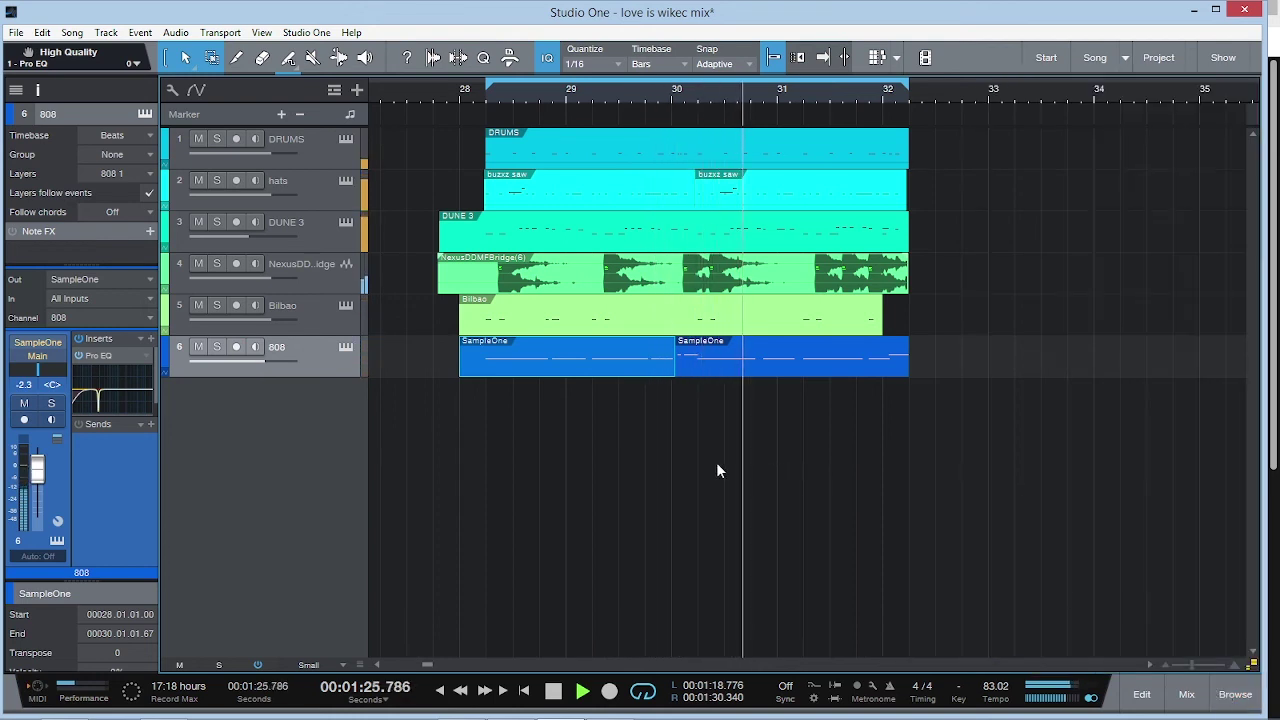
click(325, 314)
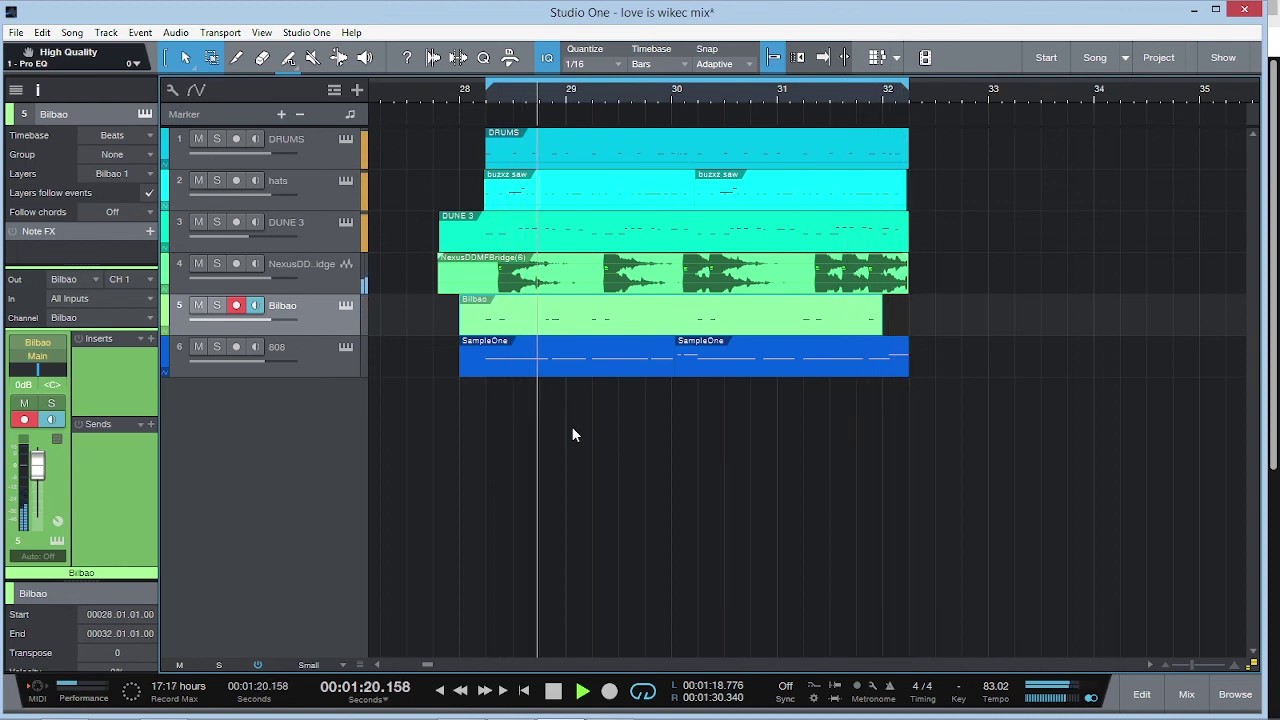
mouse_move(562, 712)
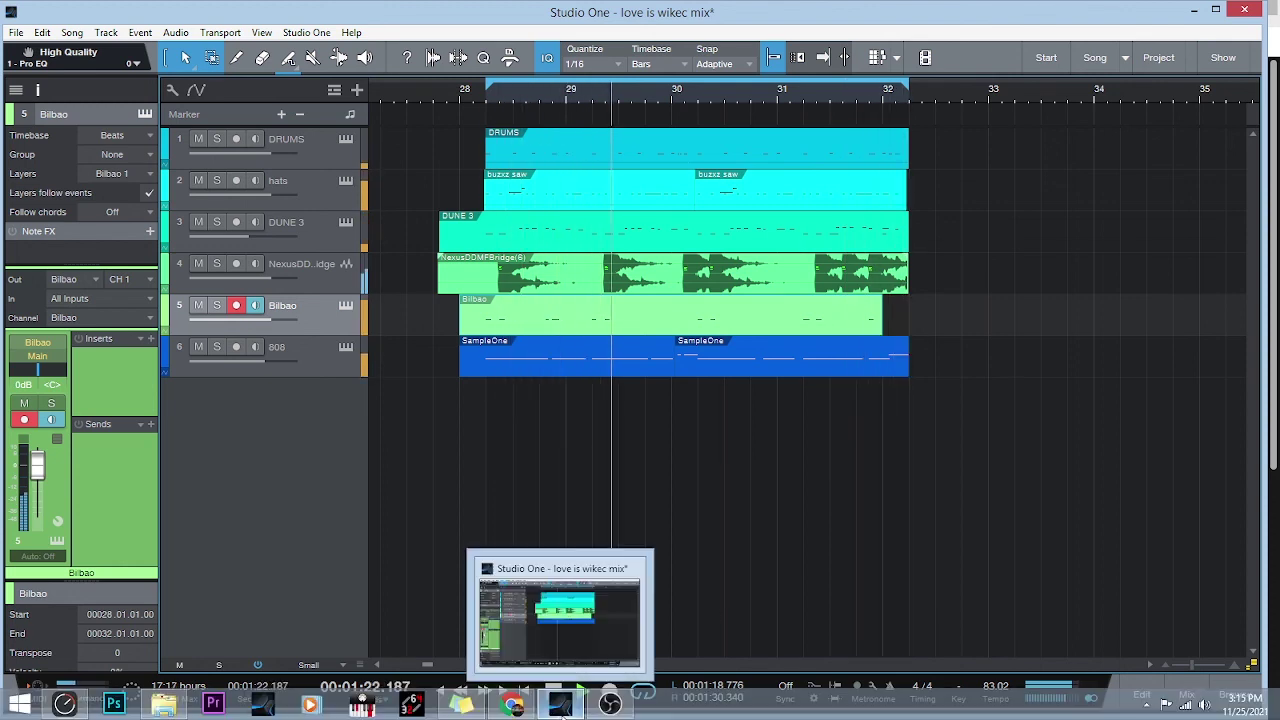